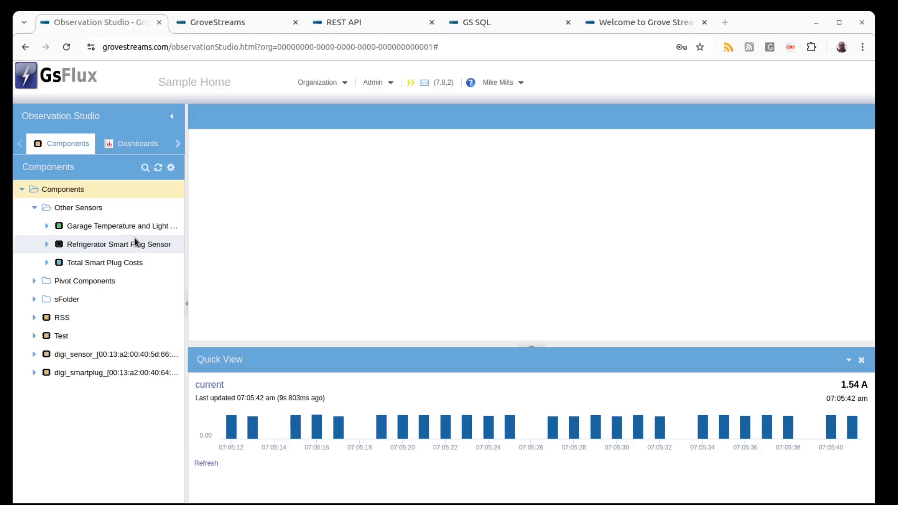
Open the Refrigerator Smart Plug Sensor's current stream and display its data by Years
left_click(135, 248)
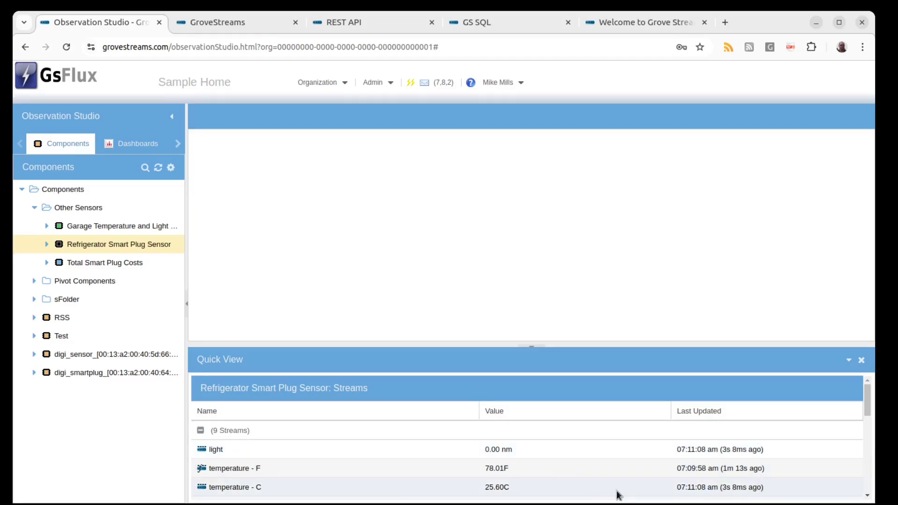
left_click(46, 245)
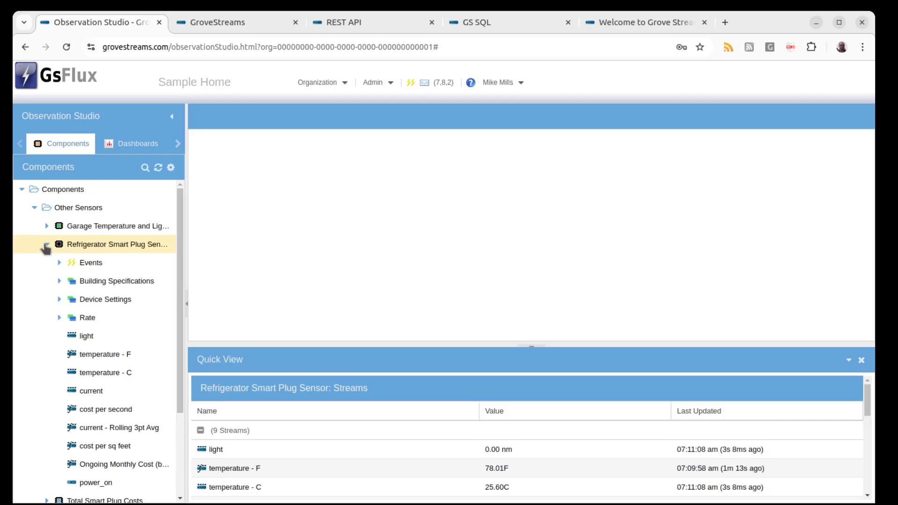
double_click(111, 388)
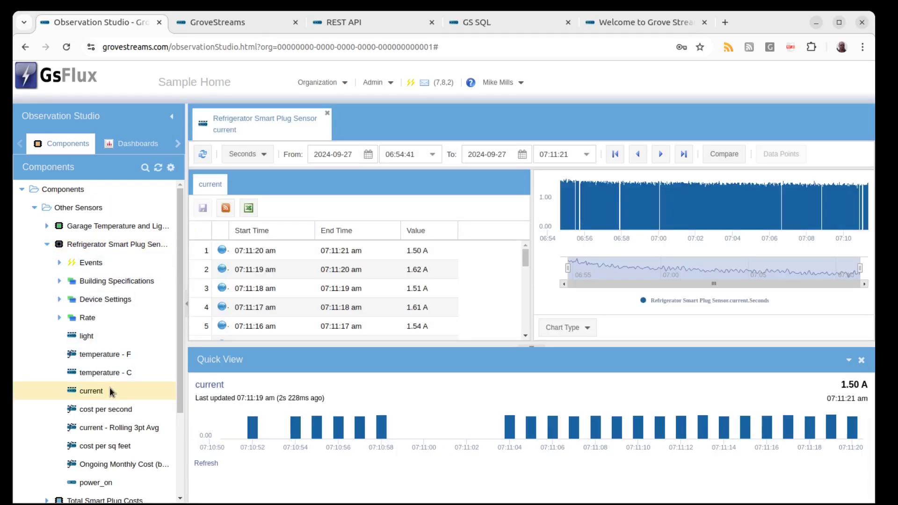
left_click(245, 154)
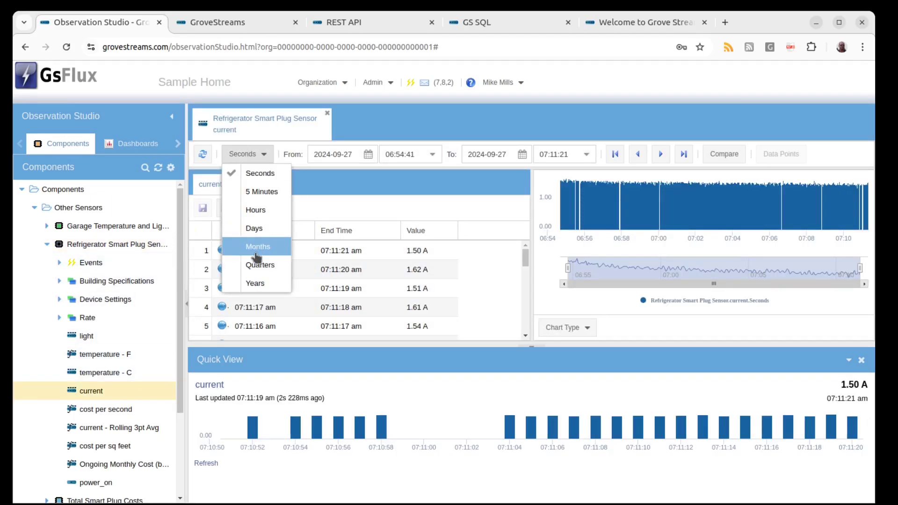
left_click(255, 283)
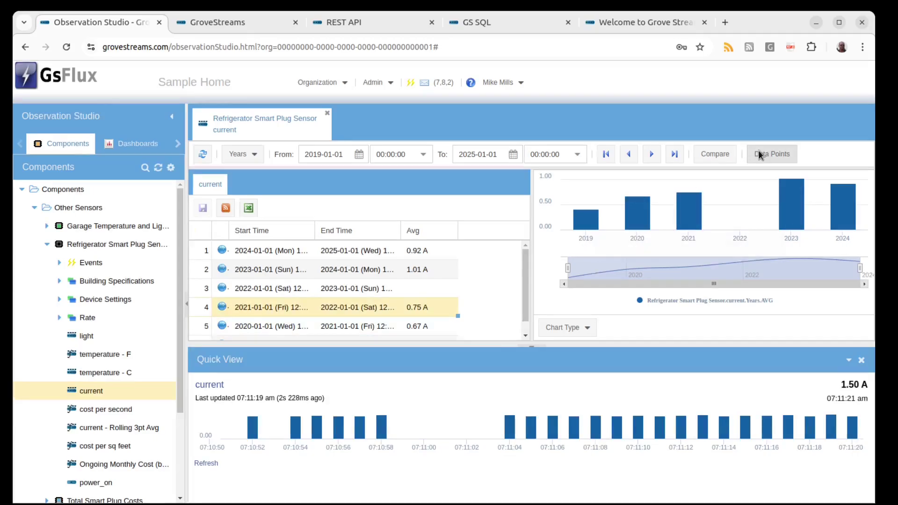
Add the Base Gap Intvls and Base Nongap Intvls data points to the yearly stream view and enlarge the chart area
left_click(772, 154)
left_click(452, 257)
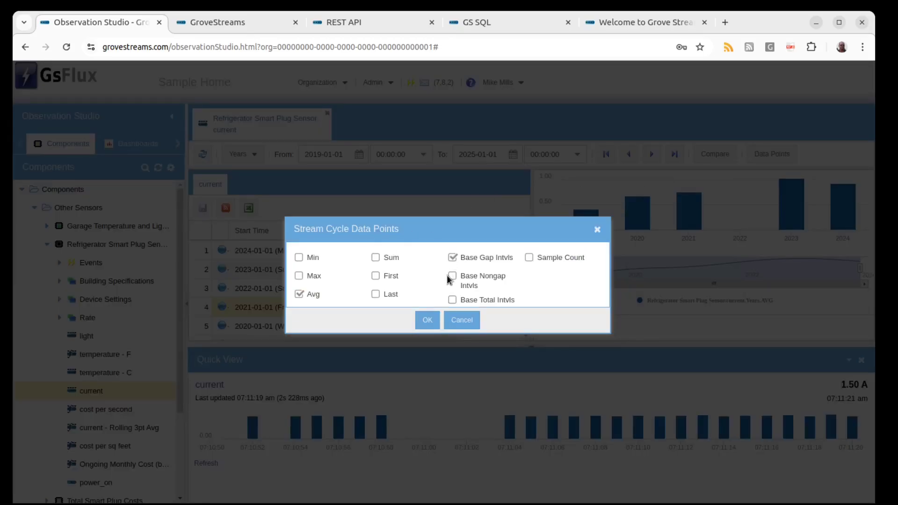
left_click(452, 276)
left_click(428, 321)
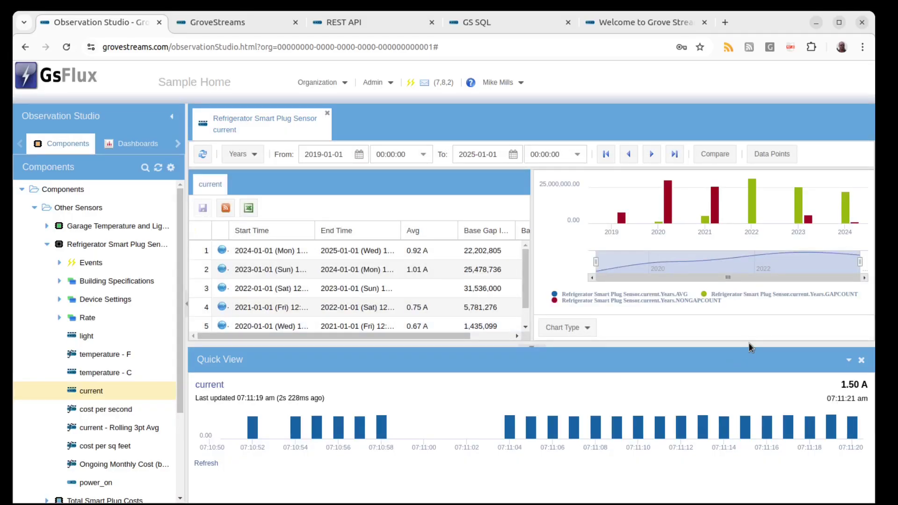
left_click_drag(748, 346, 729, 423)
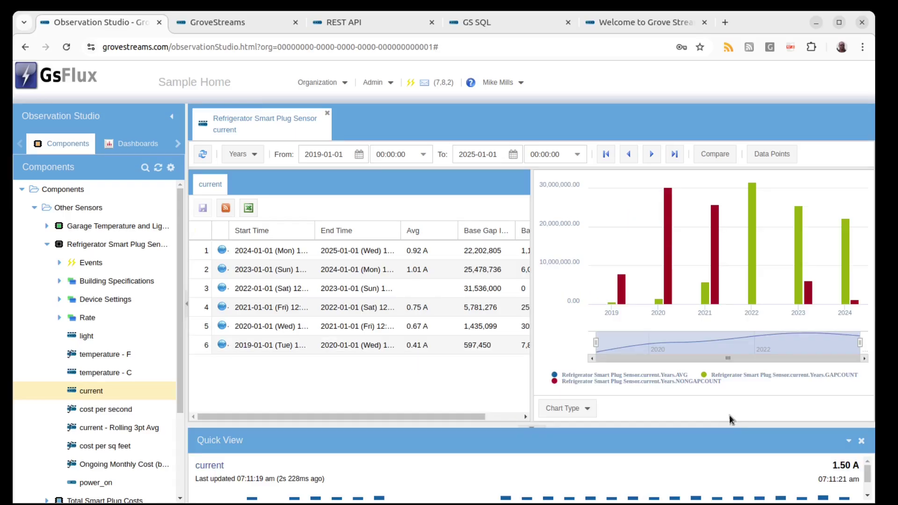
Drill down in the chart from the year 2020 through the quarter starting in April to the daily data of April 2020
mouse_move(670, 294)
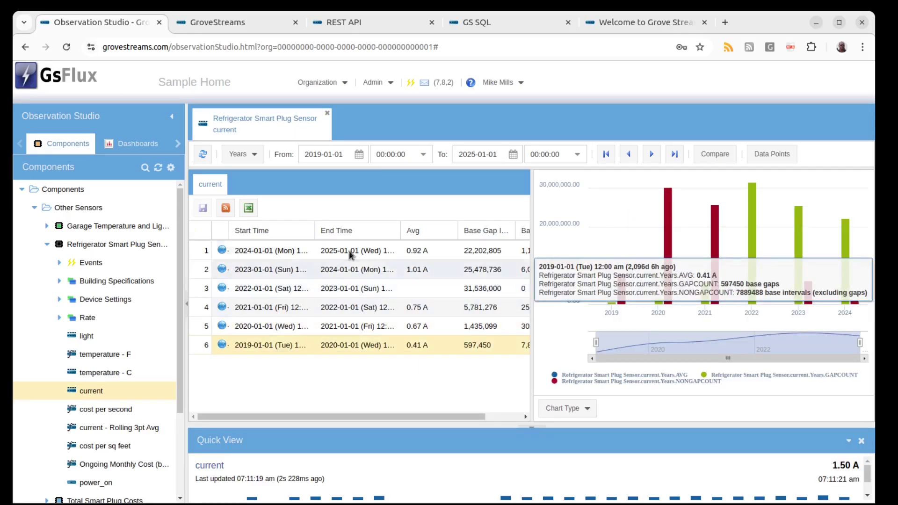
mouse_move(615, 215)
mouse_move(659, 215)
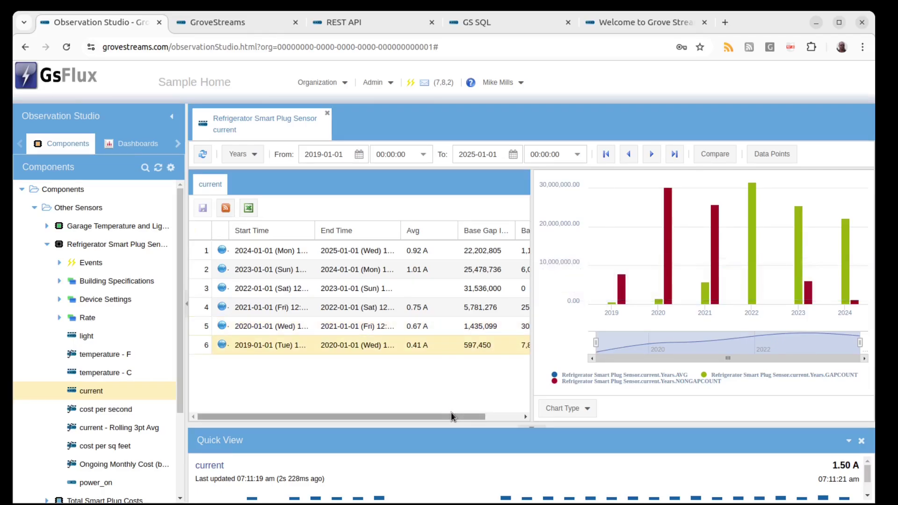
mouse_move(452, 414)
left_mouse_down()
mouse_move(501, 416)
mouse_move(438, 421)
left_mouse_up()
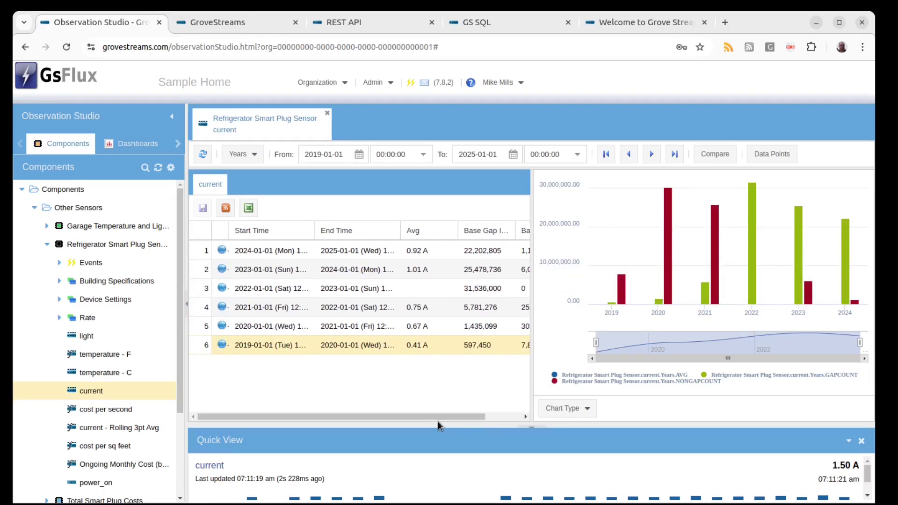
mouse_move(701, 266)
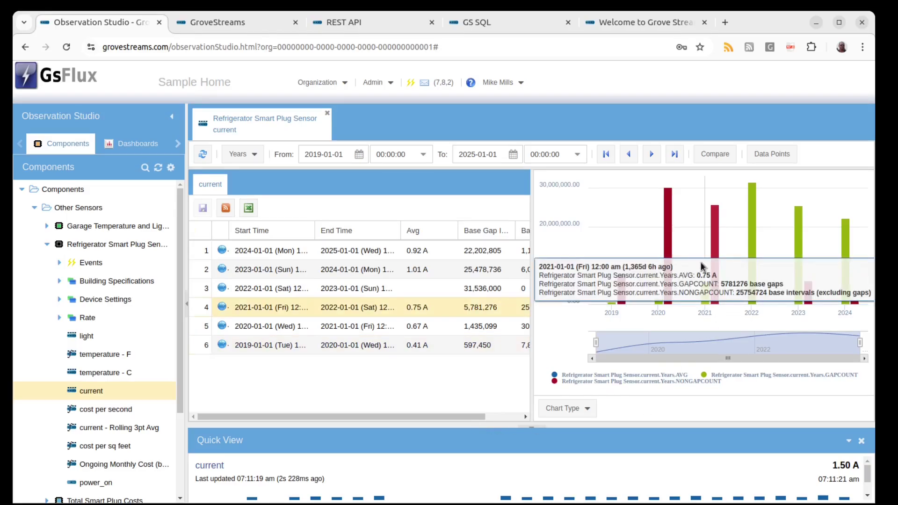
left_click(669, 235)
mouse_move(687, 222)
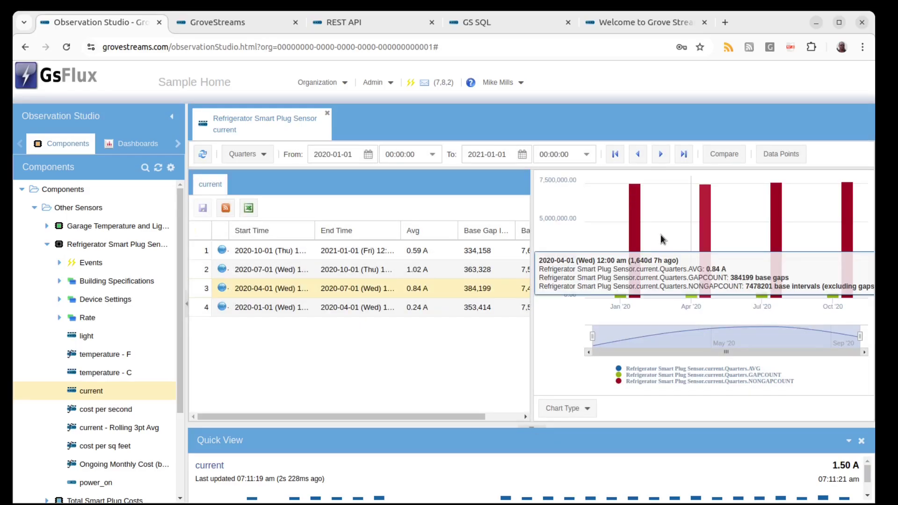
left_click(709, 209)
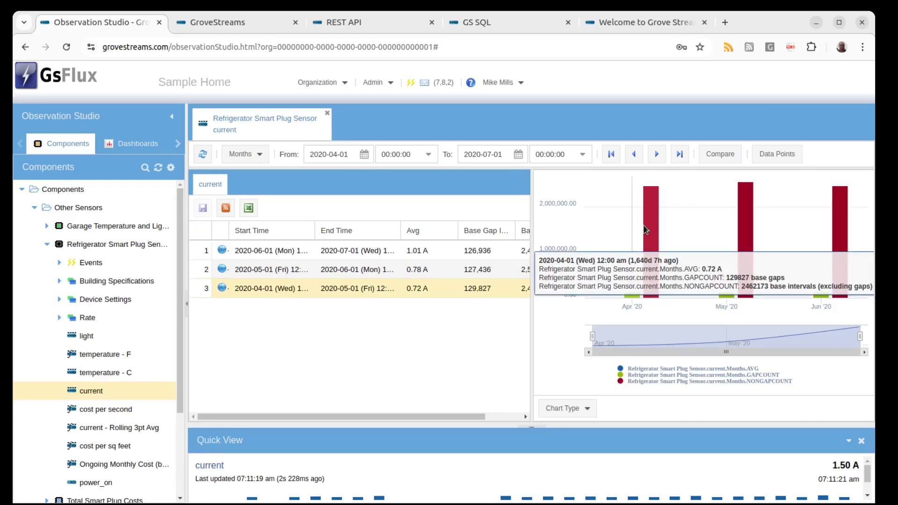
left_click(650, 224)
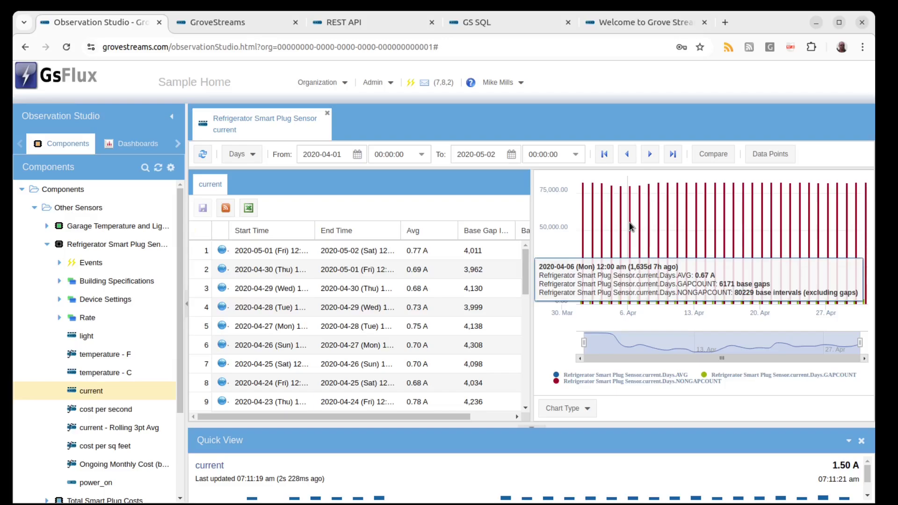
Drill down from 6 April 2020 through the 04:00 hour to the per-second data between 04:05 and 04:10
left_click(629, 222)
left_click(630, 224)
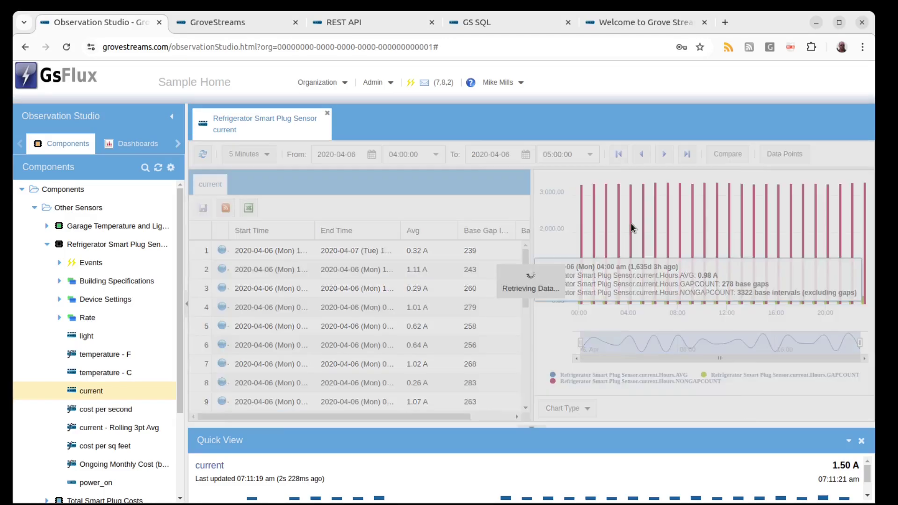
left_click(622, 225)
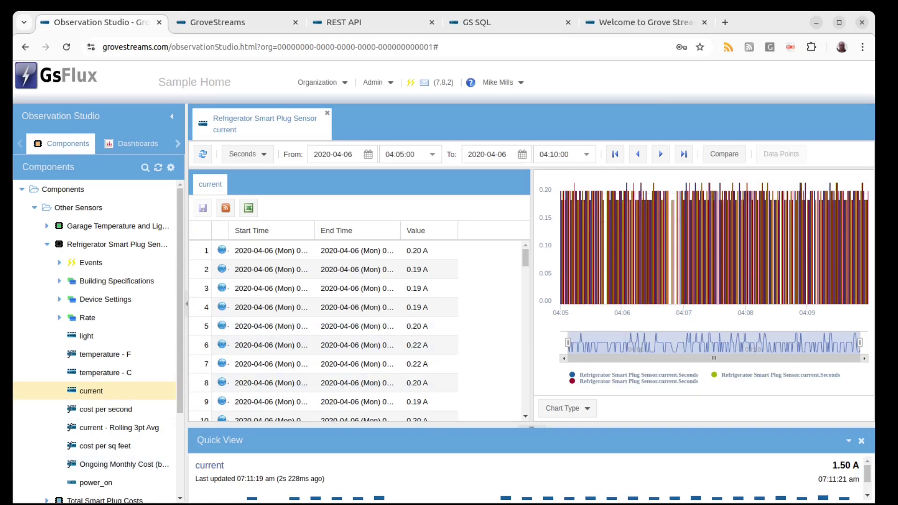
Close the current stream's data view and reduce the height of the Quick View area
left_click_drag(327, 425, 322, 383)
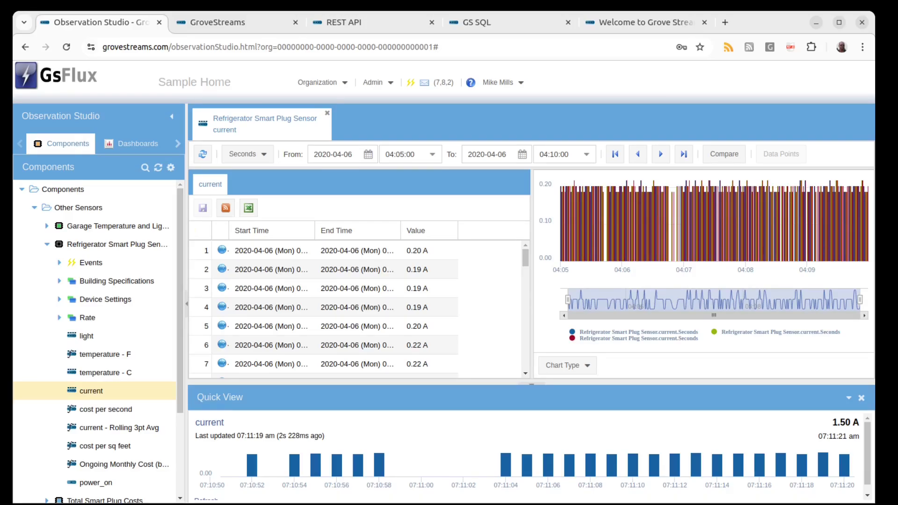
left_click(327, 114)
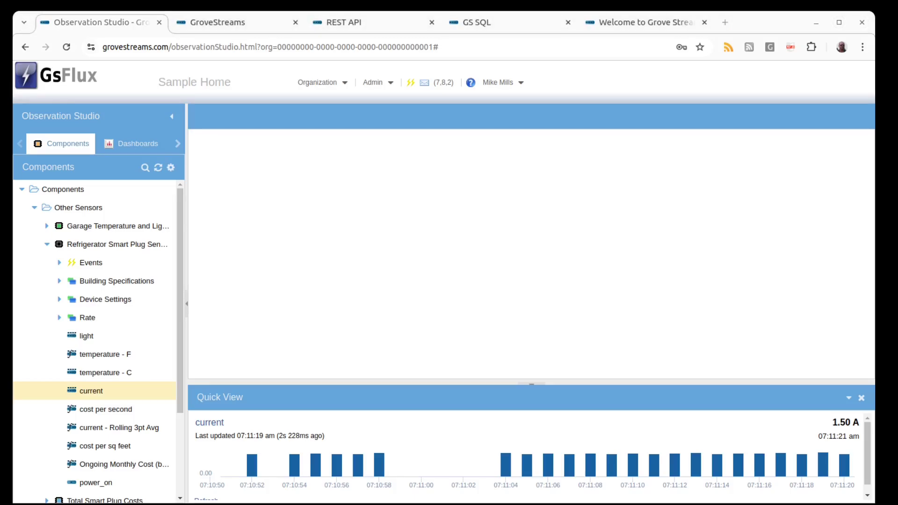
left_click_drag(283, 381, 289, 422)
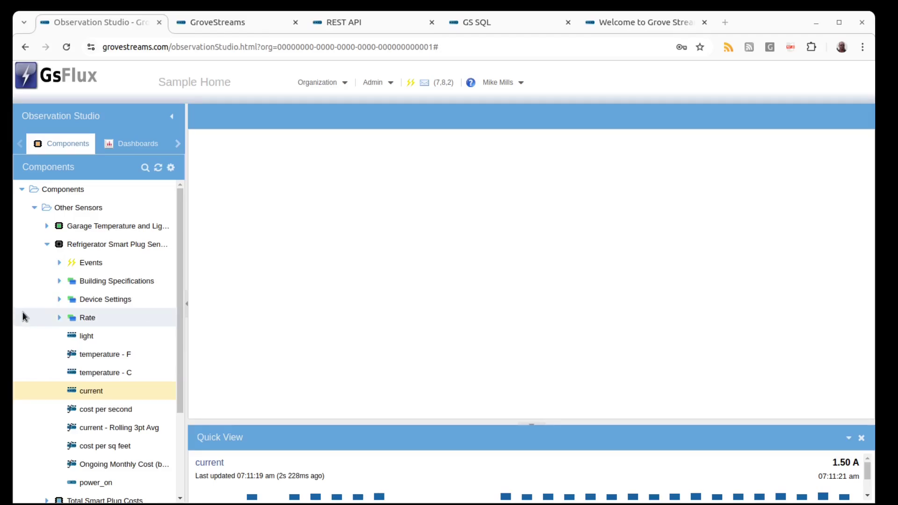
Open the Refrigerator Smart Plug Sensor for editing, review the current stream's base cycle, rollup calendar and delete profile, and leave without saving
right_click(82, 245)
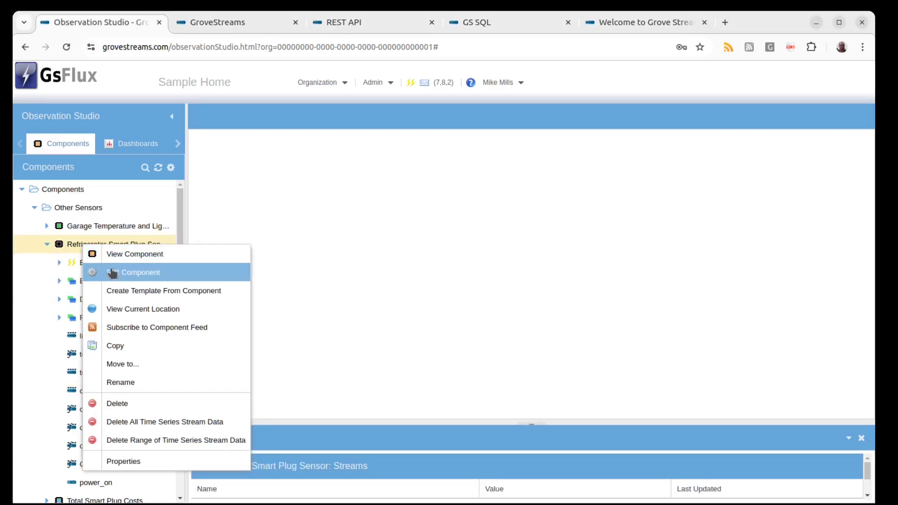
left_click(74, 247)
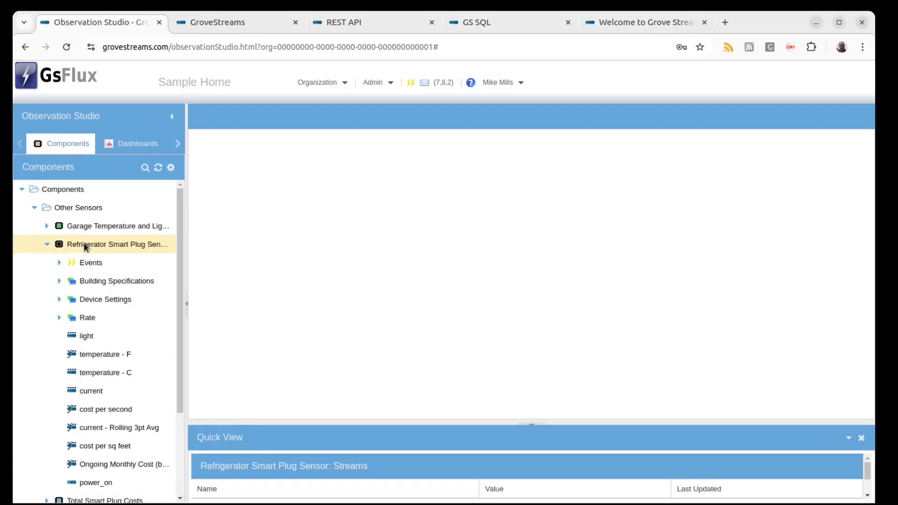
right_click(83, 243)
left_click(114, 270)
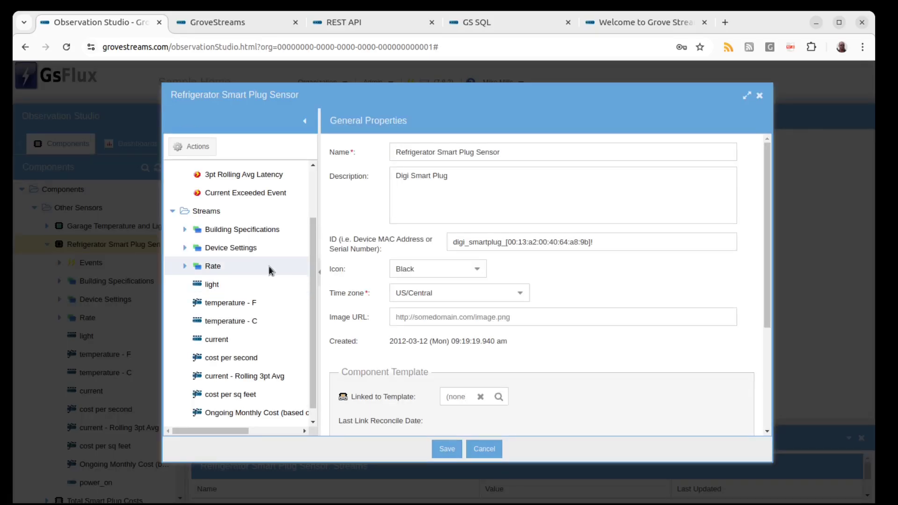
left_click(259, 339)
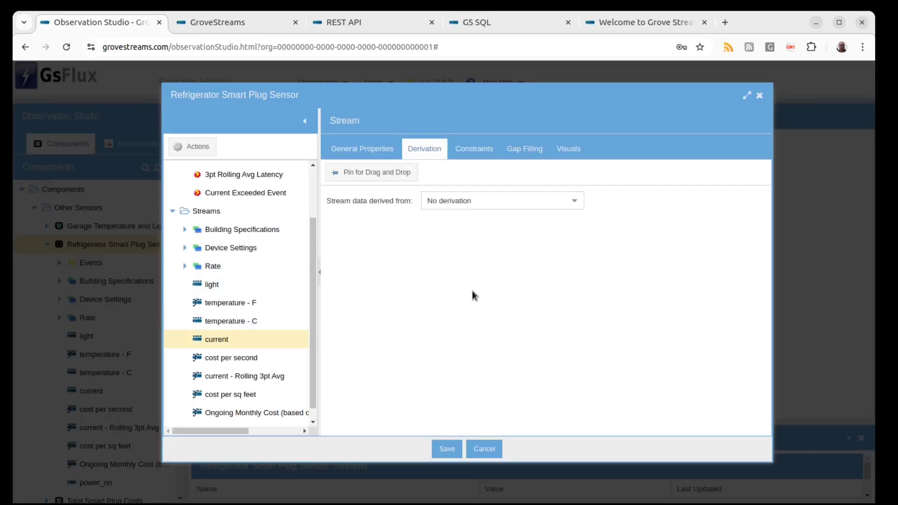
left_click(393, 154)
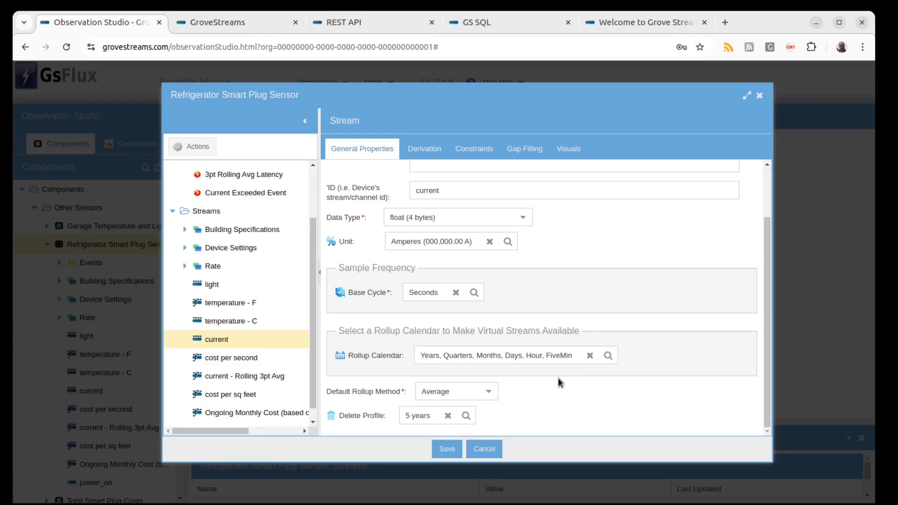
left_click(474, 448)
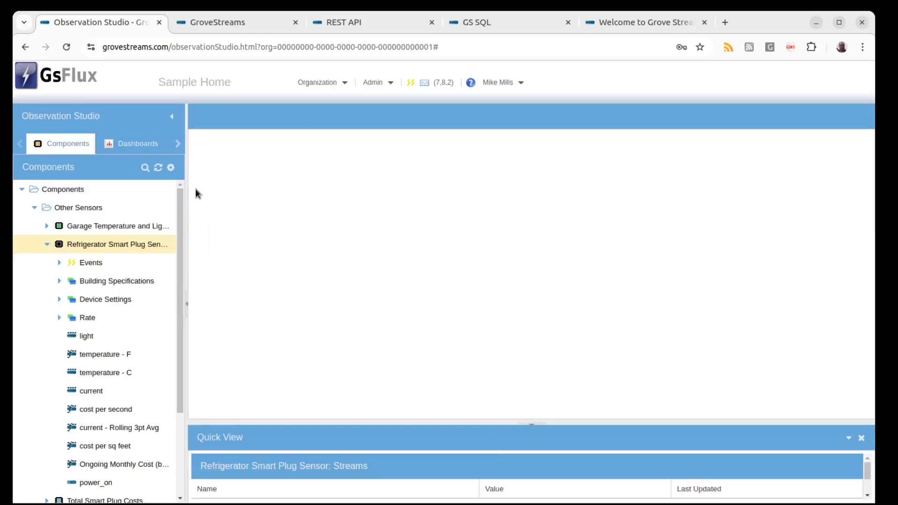
Open the definition of the Seconds cycle from the cycles in Tools
left_click(177, 144)
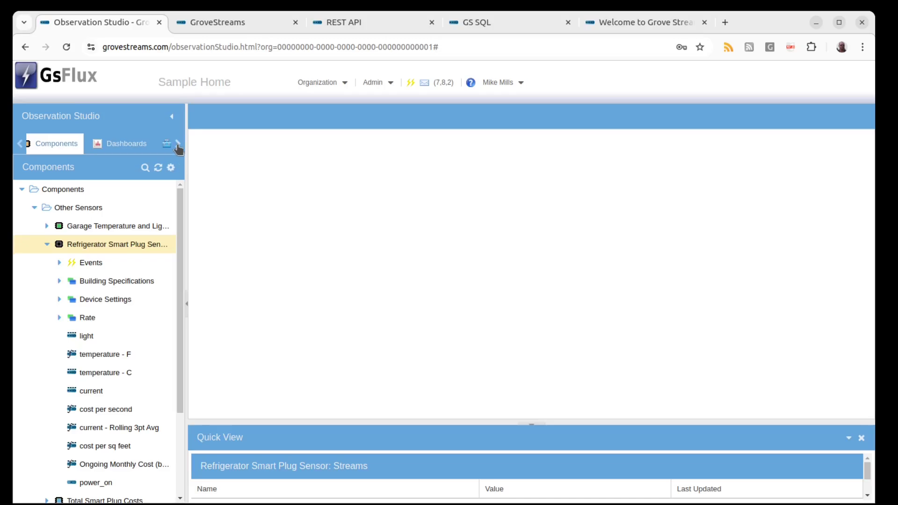
left_click(178, 144)
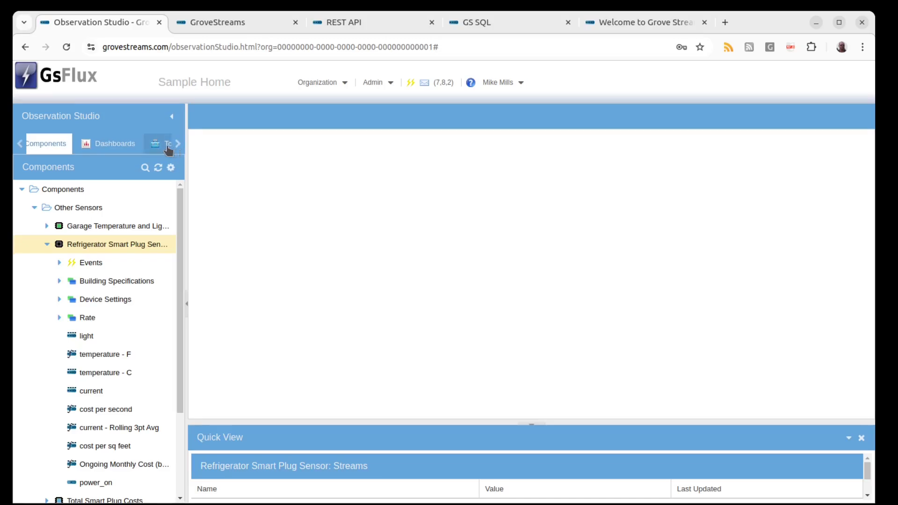
left_click(161, 145)
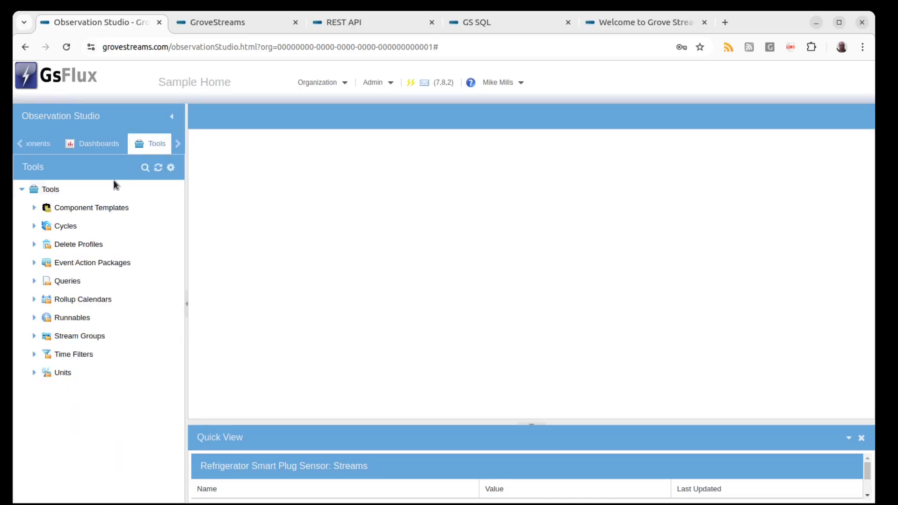
left_click(34, 226)
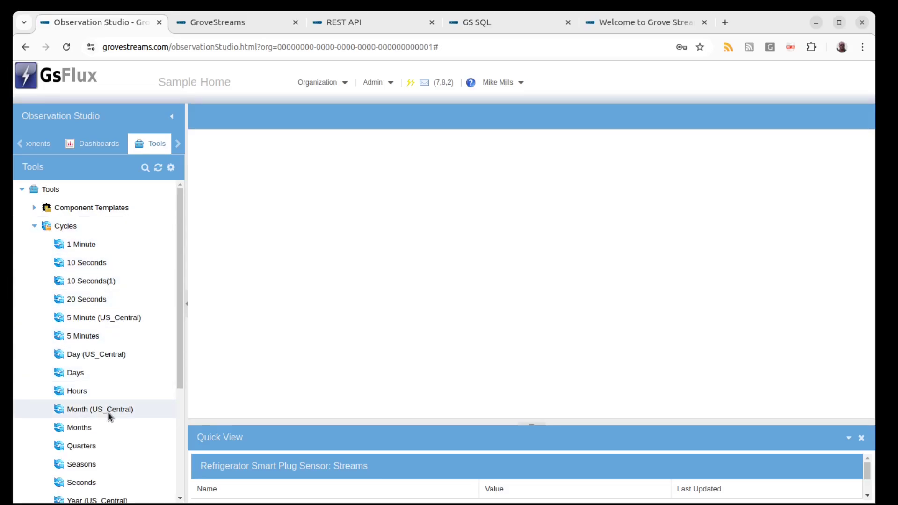
scroll(107, 412, "down", 5)
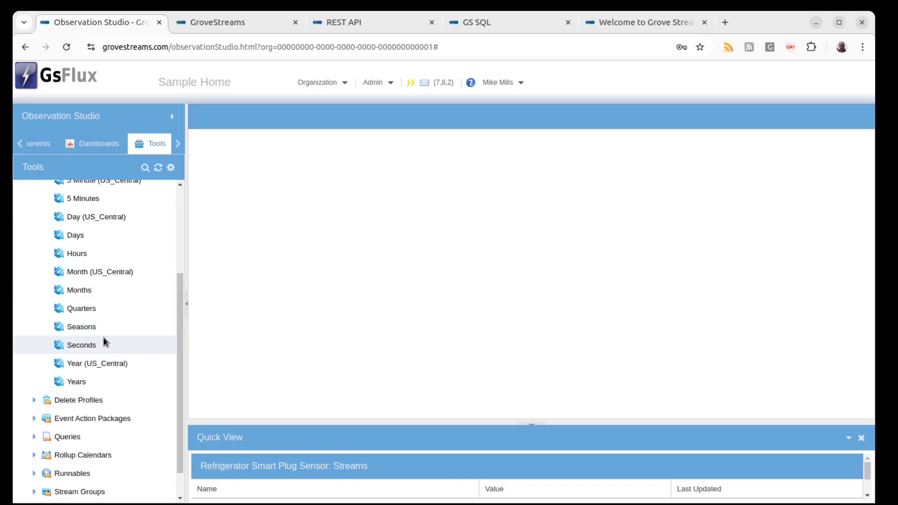
double_click(102, 340)
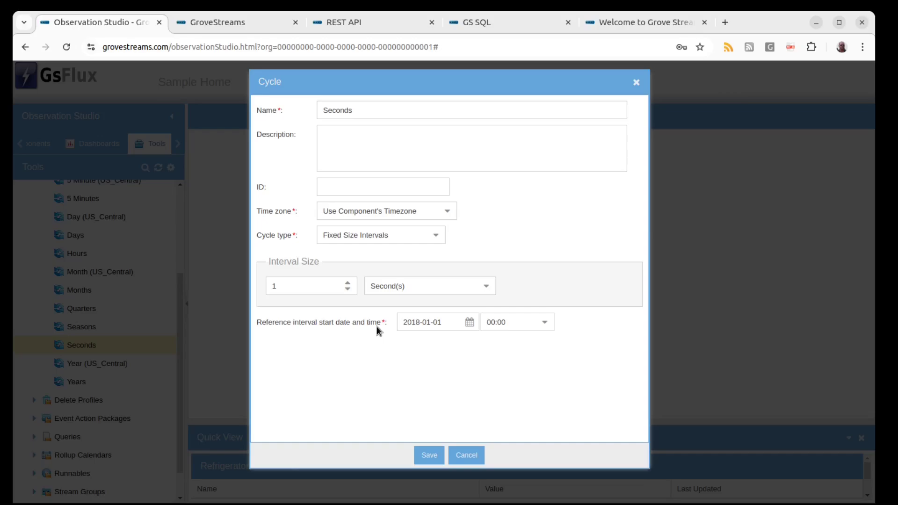
Change the year of the Seconds cycle's reference interval start date to 2025 and save the cycle
left_click(419, 319)
left_click_drag(418, 319, 411, 322)
type("25")
left_click(426, 455)
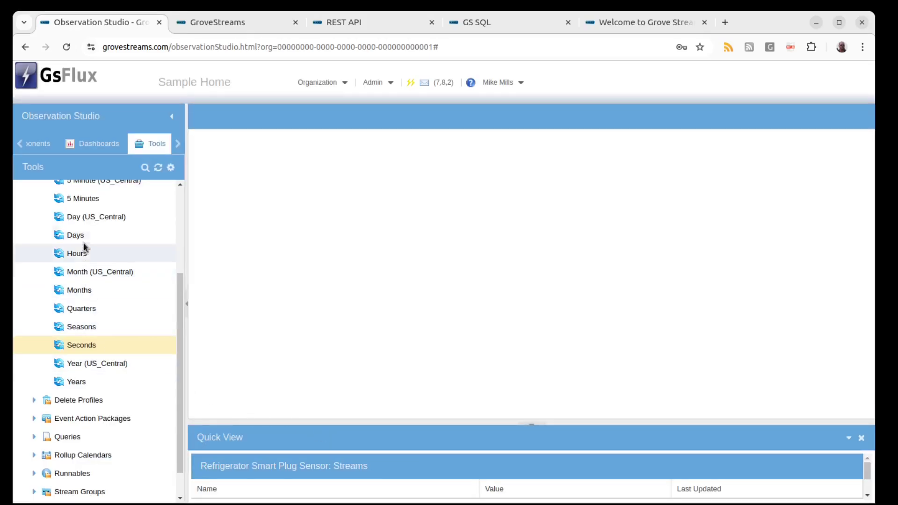
Open the Days cycle, look through its time zone choices, set the reference interval start date's year to 2025 and save the cycle
double_click(83, 234)
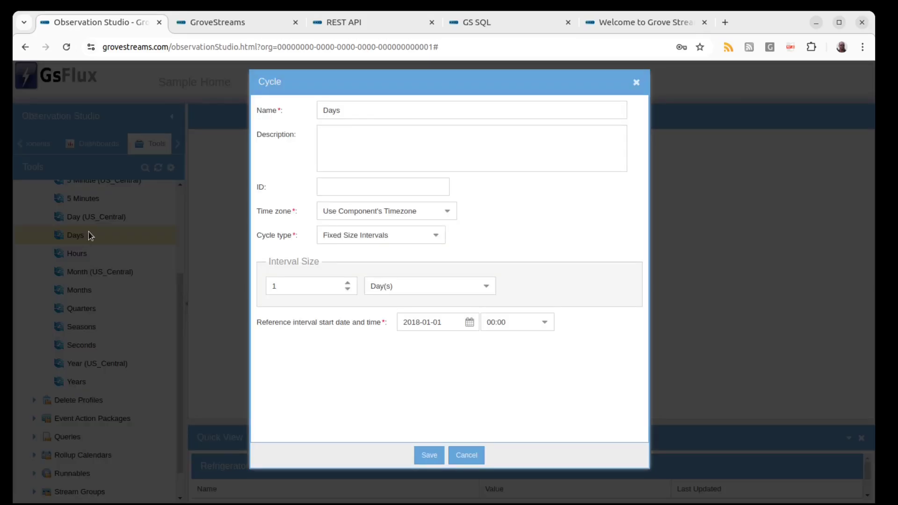
left_click(453, 213)
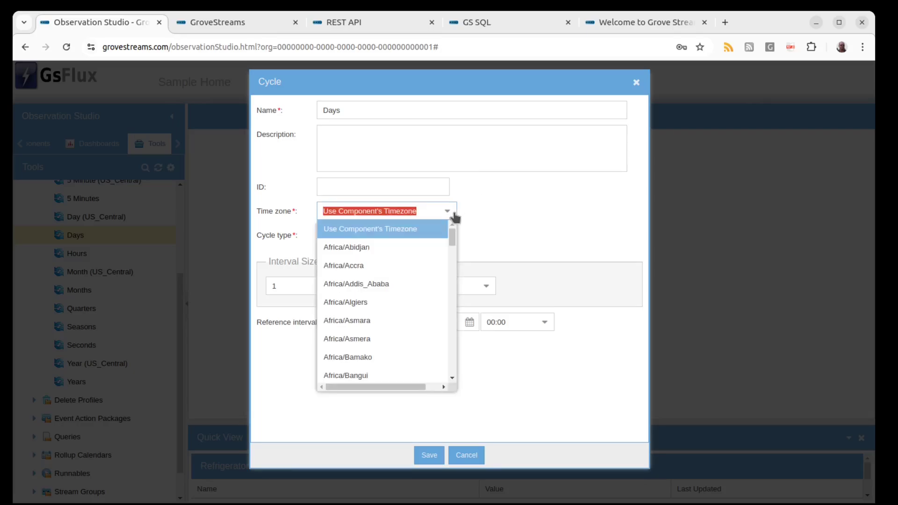
left_click_drag(453, 238, 460, 363)
left_click(551, 198)
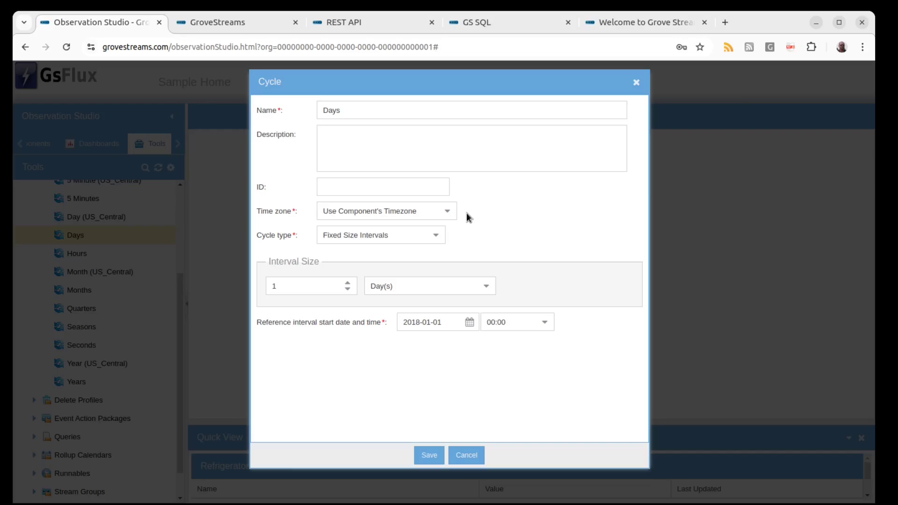
left_click_drag(419, 320, 413, 321)
type("25")
left_click(429, 455)
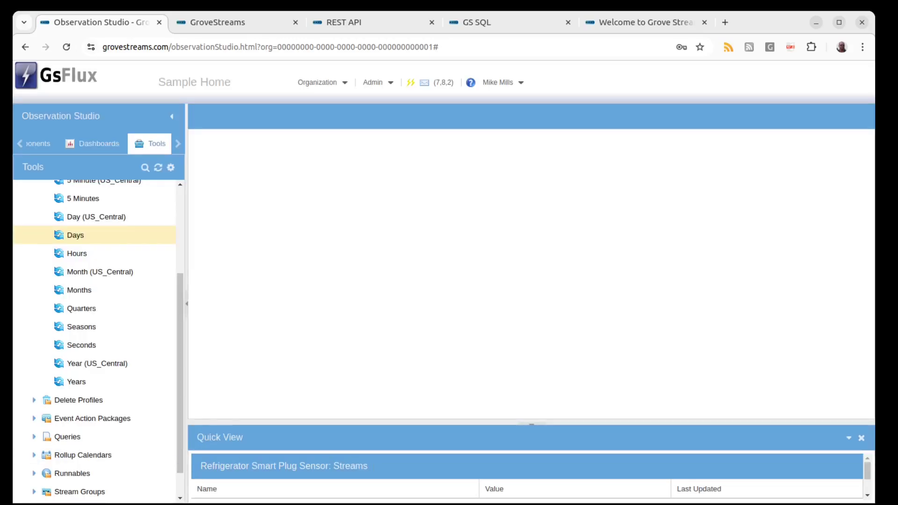
Open the Seasons cycle, review its cycle type options and custom date ranges, and leave without saving
double_click(85, 328)
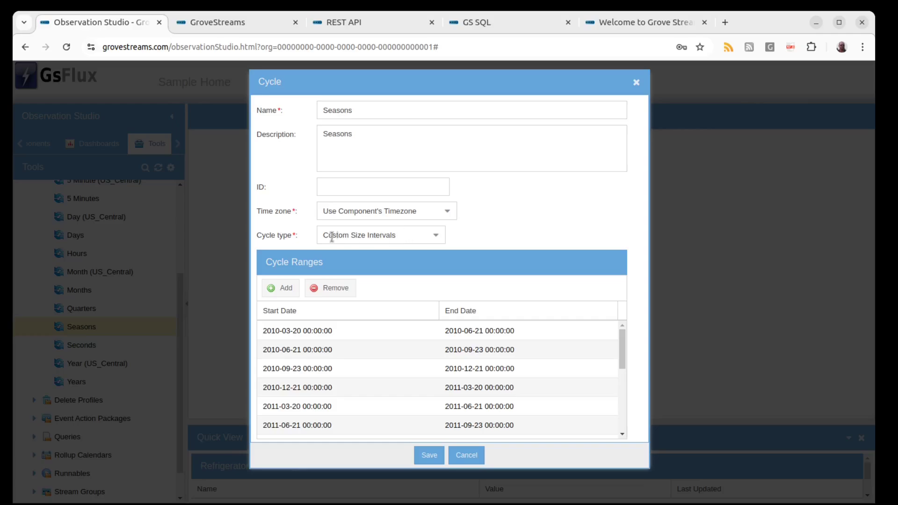
left_click(437, 236)
left_click(504, 228)
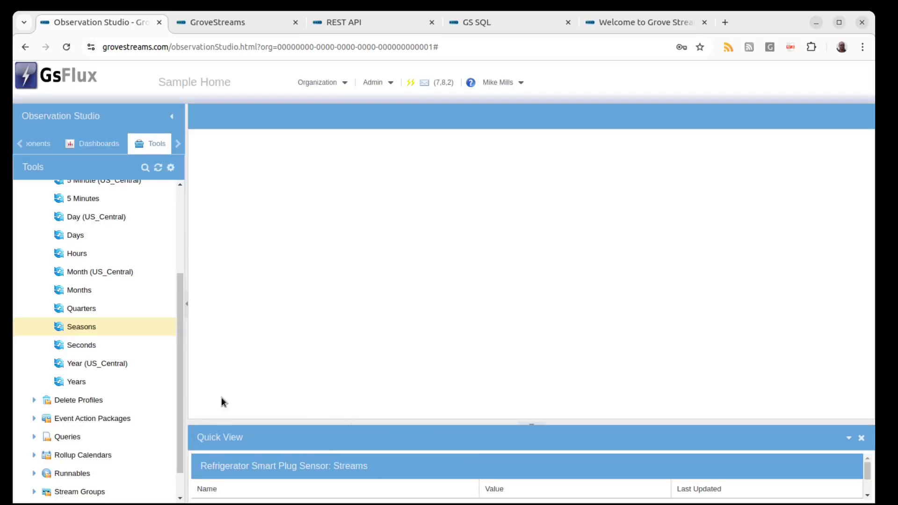
Open the rollup calendar covering years down to five minutes, widen its dialog to review the cycles, and leave without saving
scroll(91, 300, "down", 1)
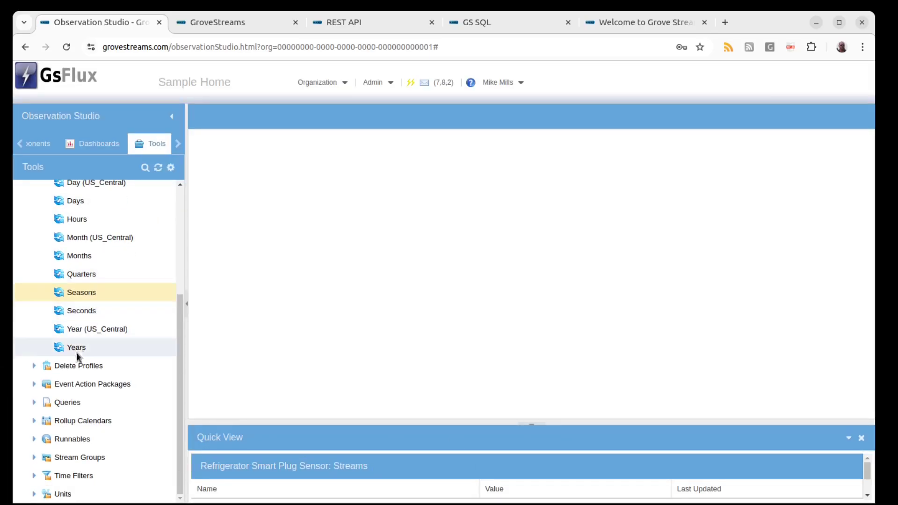
left_click(34, 420)
scroll(33, 422, "down", 1)
double_click(81, 422)
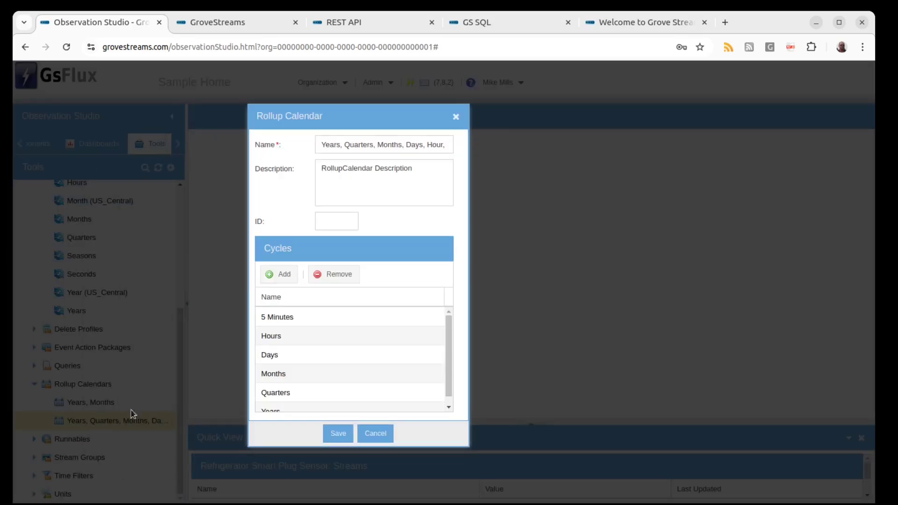
left_click_drag(464, 321, 492, 328)
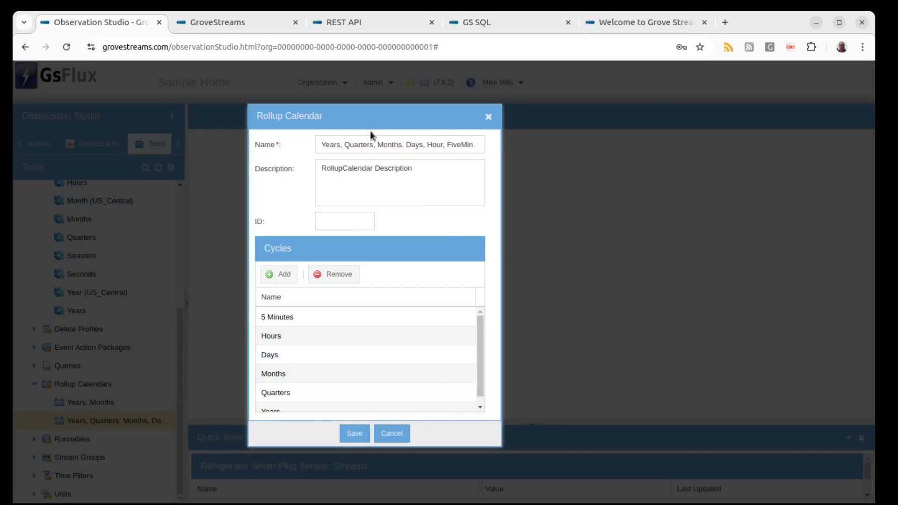
left_click_drag(367, 120, 301, 118)
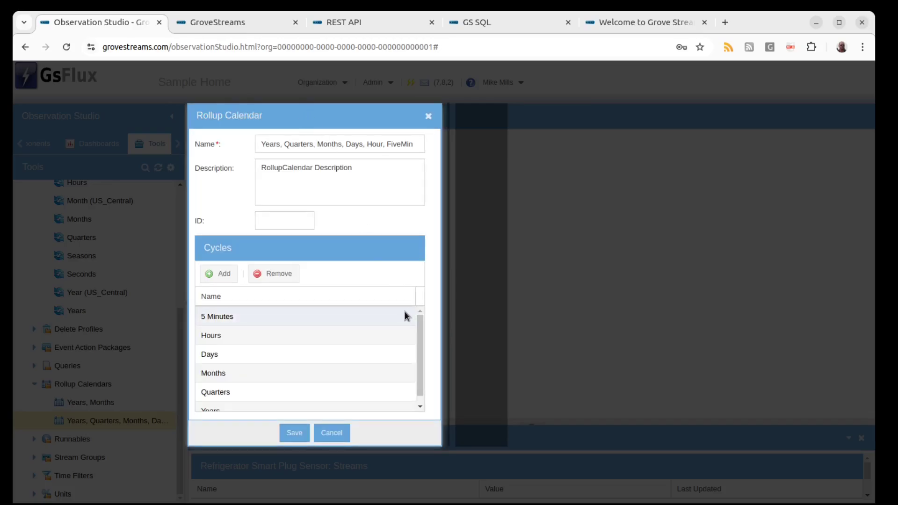
mouse_move(438, 317)
left_mouse_down()
mouse_move(424, 316)
mouse_move(428, 330)
left_mouse_up()
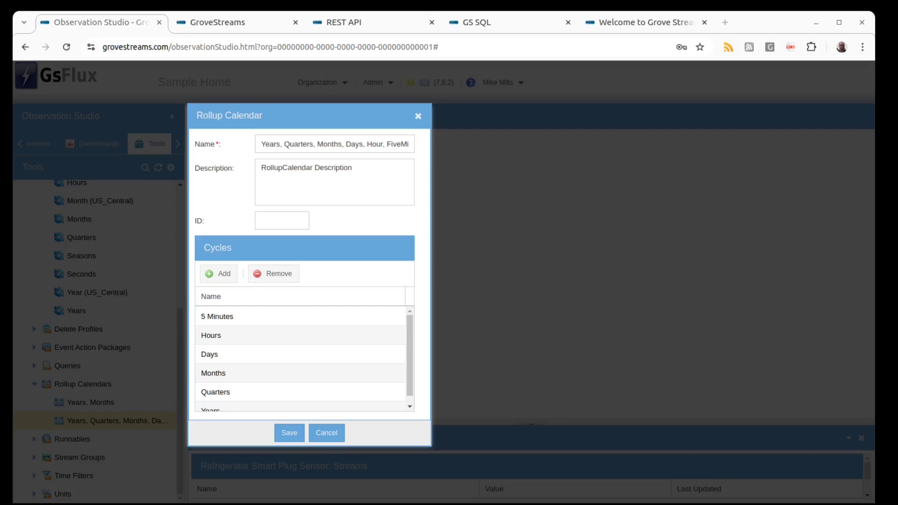
left_click(330, 433)
Open the Refrigerator Smart Plug Sensor for editing, clear the current stream's rollup calendar, and discard the change
left_click(41, 144)
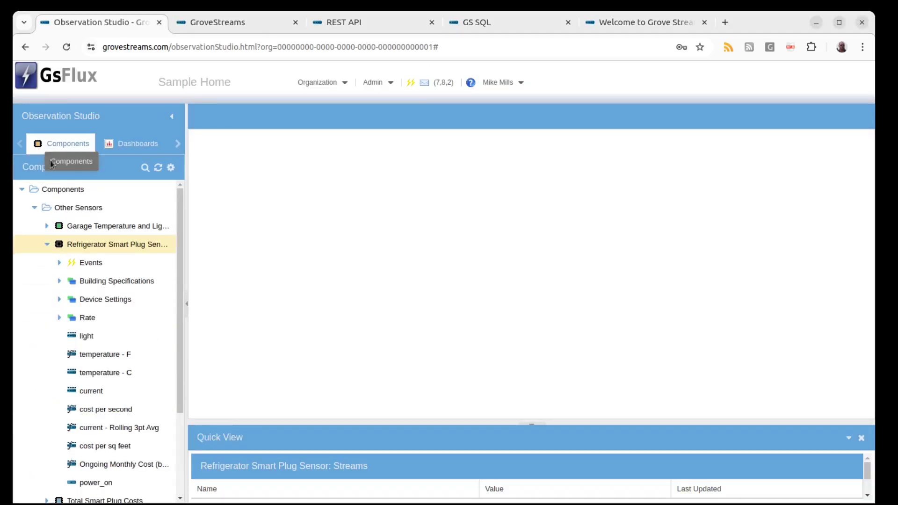
right_click(115, 243)
left_click(151, 272)
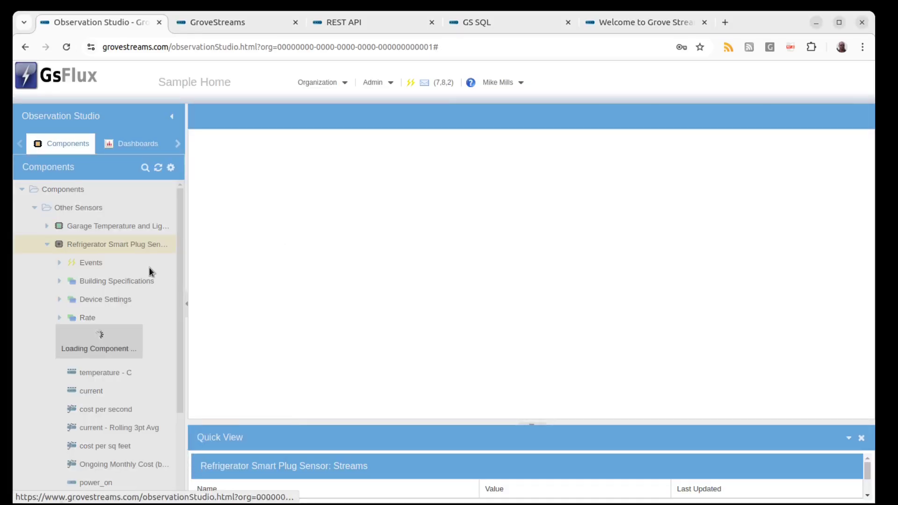
left_click(250, 340)
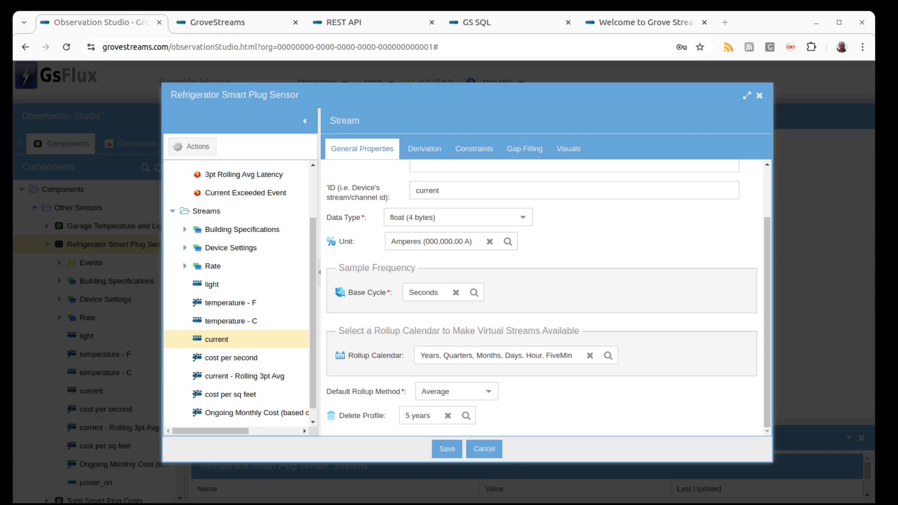
left_click(589, 358)
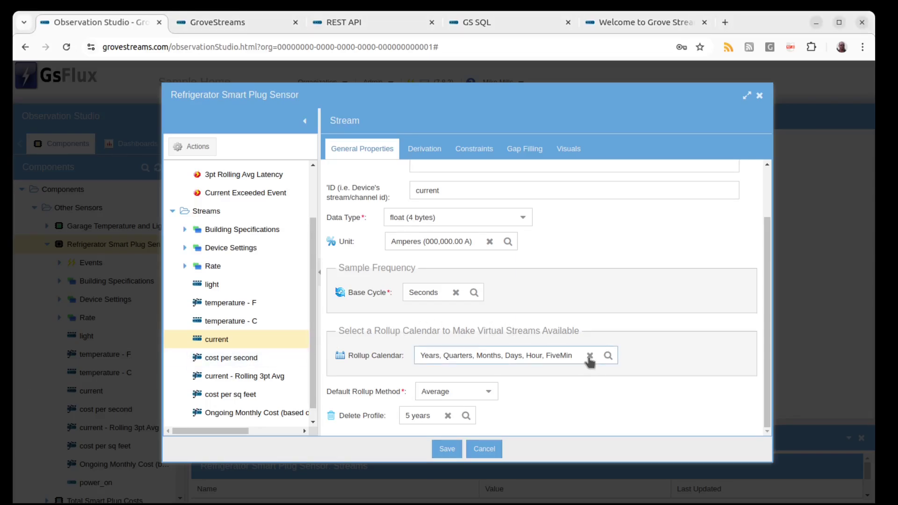
left_click(589, 358)
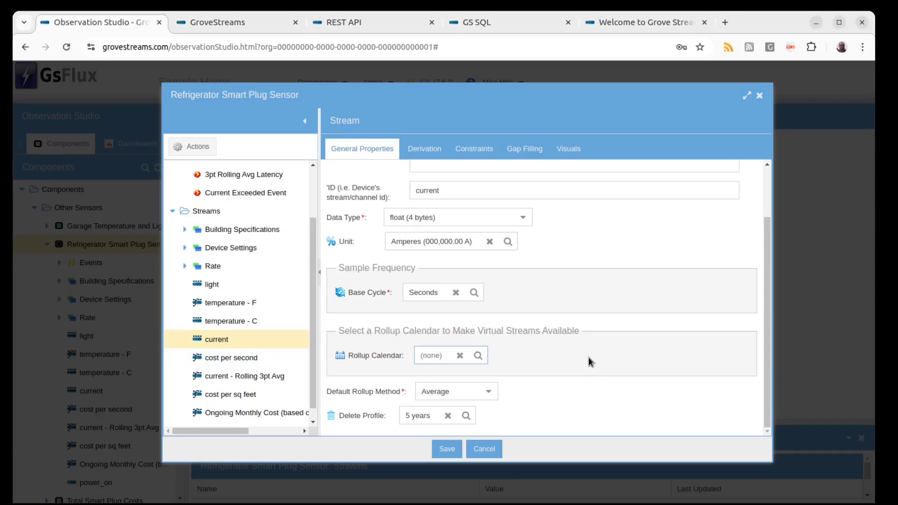
left_click(485, 448)
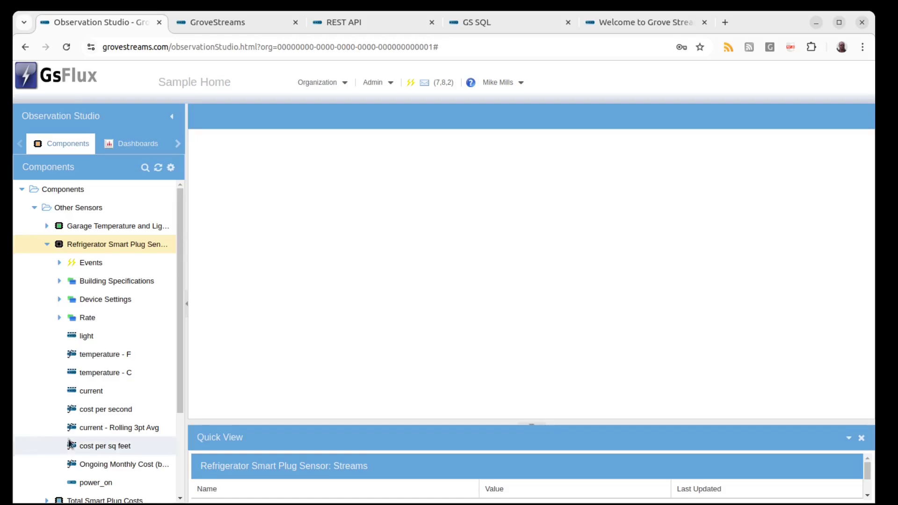
Reduce the Quick View area's height, open the current stream's data to review its selectable rollup cycles, and close the data view
left_click_drag(286, 421, 287, 450)
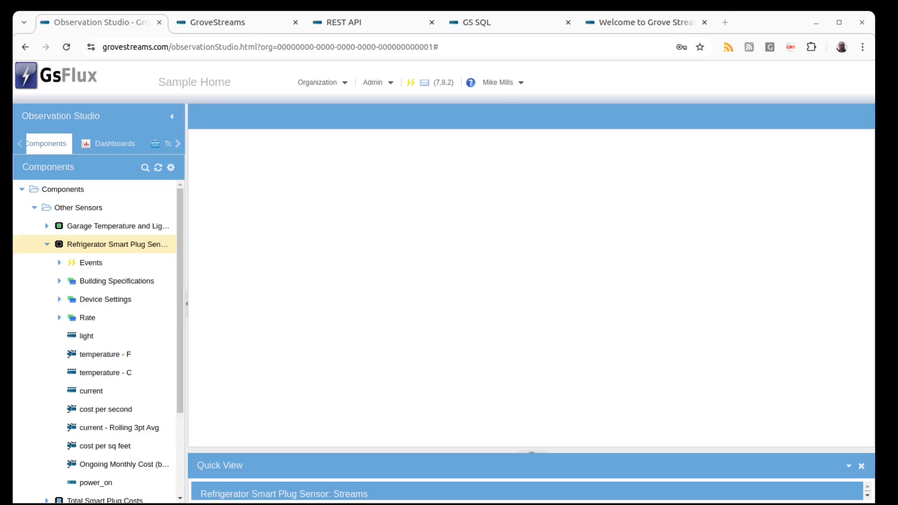
left_click(111, 391)
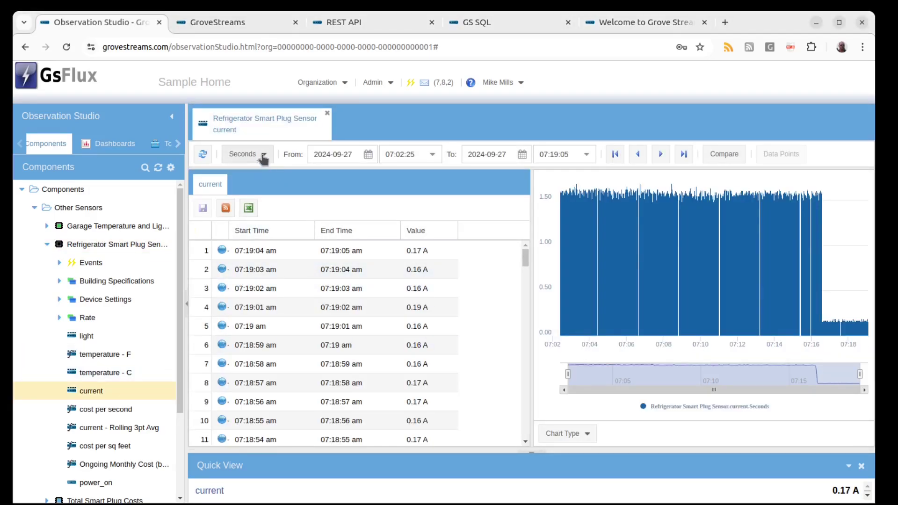
left_click(264, 156)
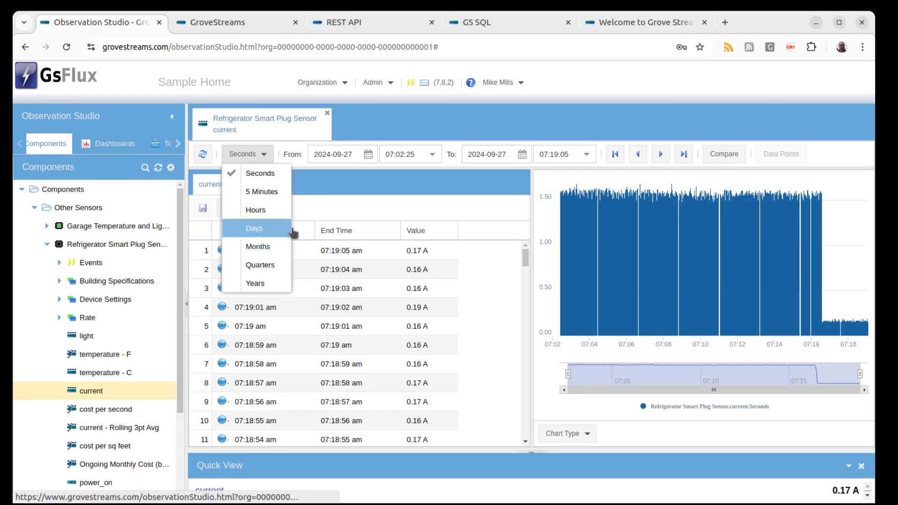
left_click(327, 113)
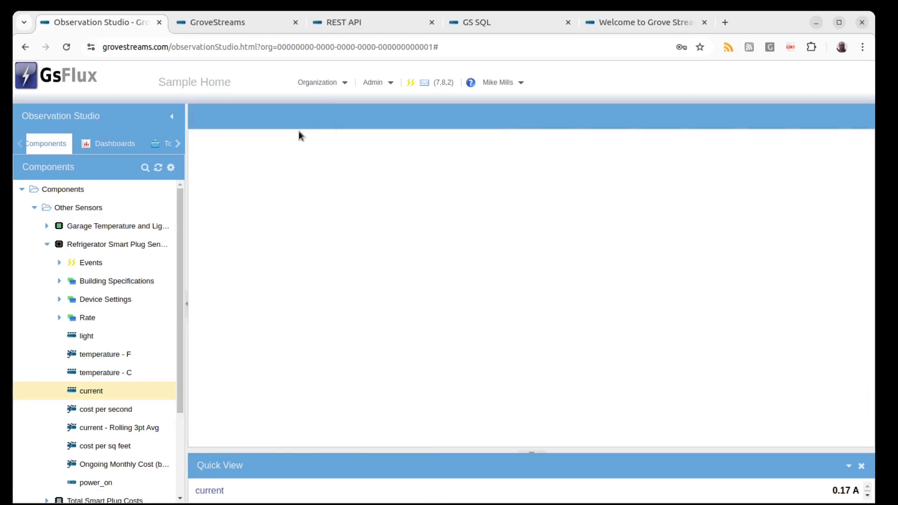
Open the Refrigerator Smart Plug Sensor for editing and examine the Current Exceeded Event's validation expression, cycle and cycle function
left_click(117, 245)
right_click(117, 245)
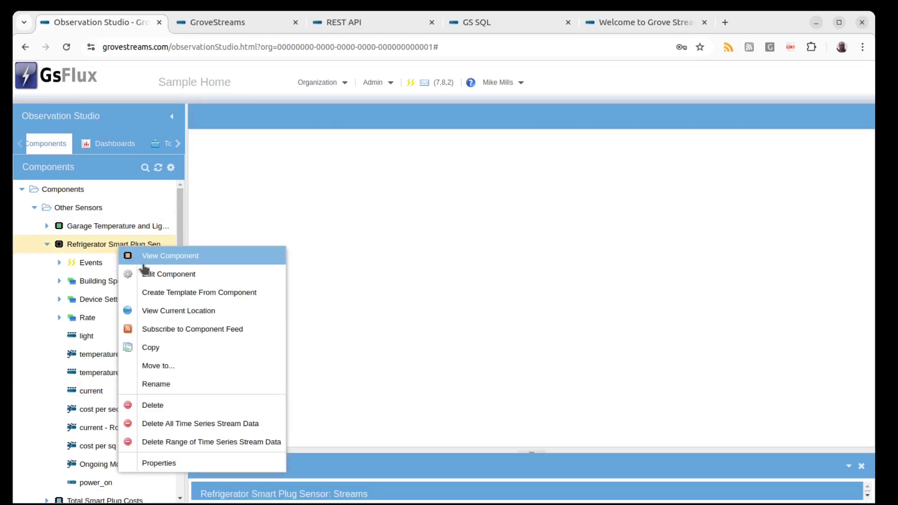
left_click(147, 275)
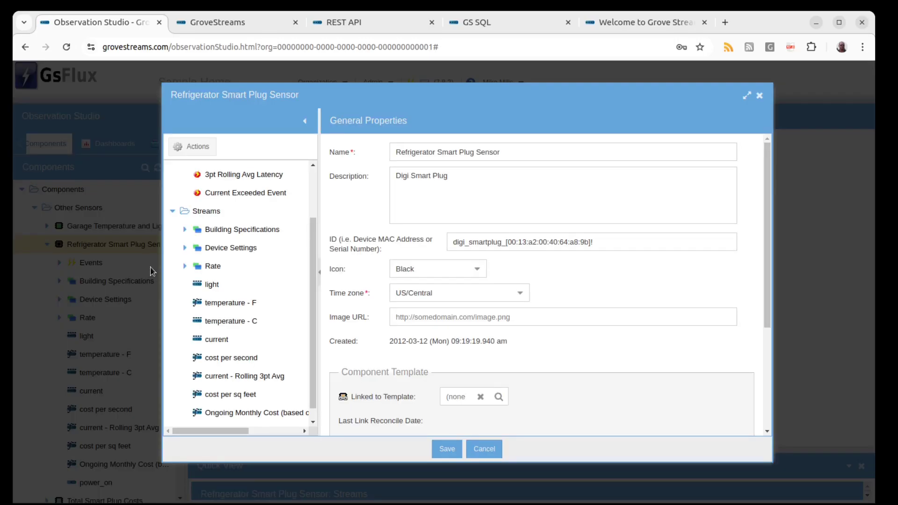
scroll(214, 242, "up", 3)
left_click(221, 264)
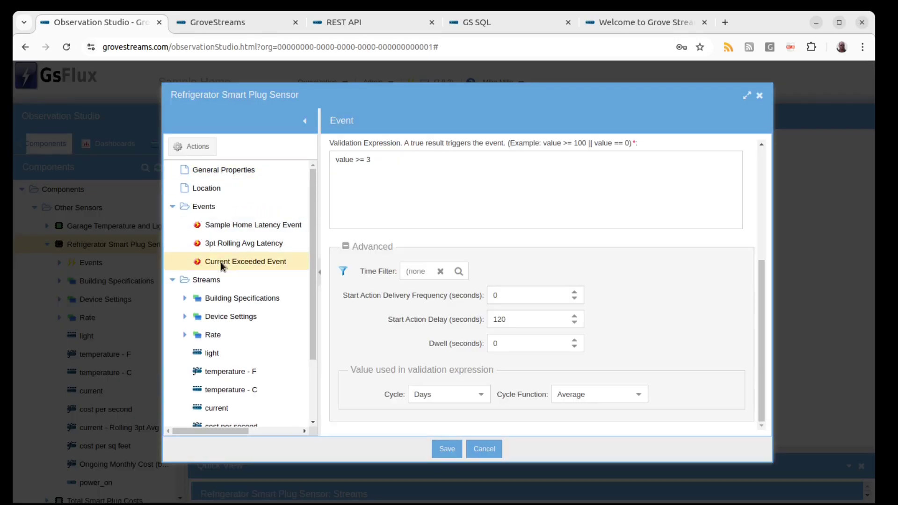
scroll(441, 223, "up", 5)
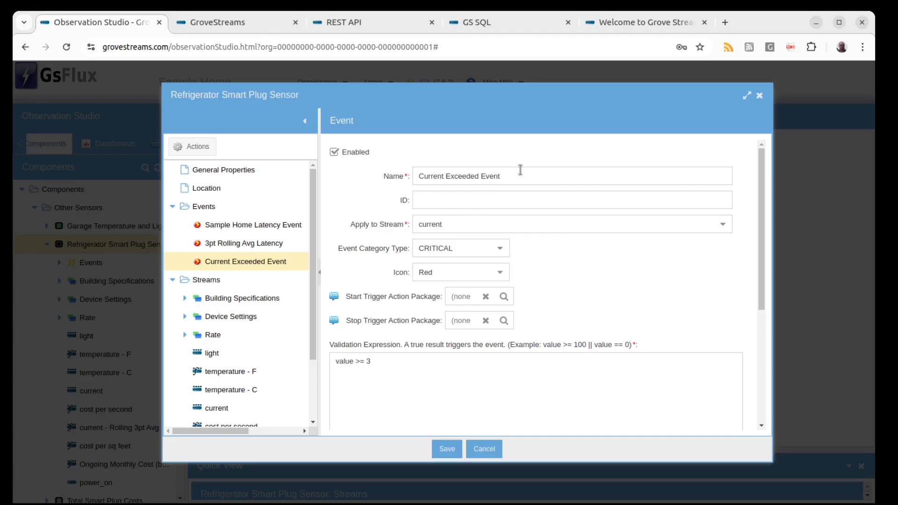
scroll(501, 176, "down", 3)
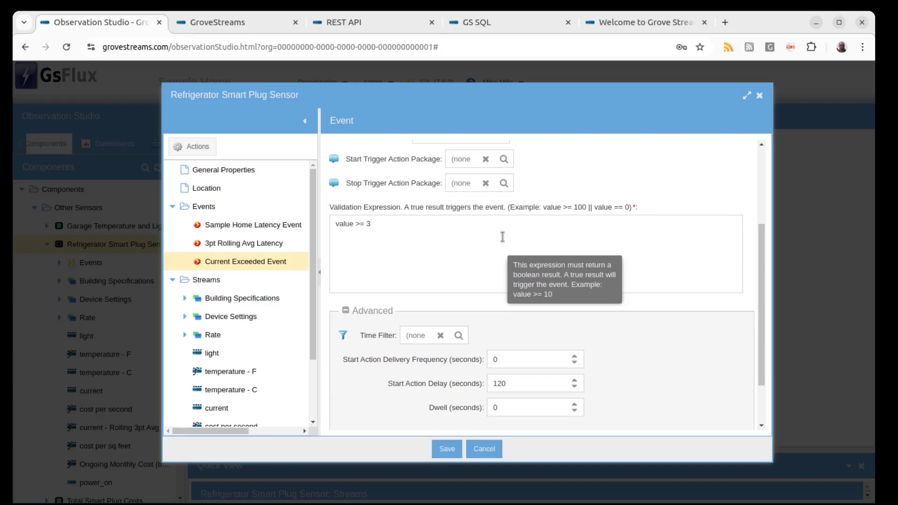
left_click_drag(379, 223, 338, 225)
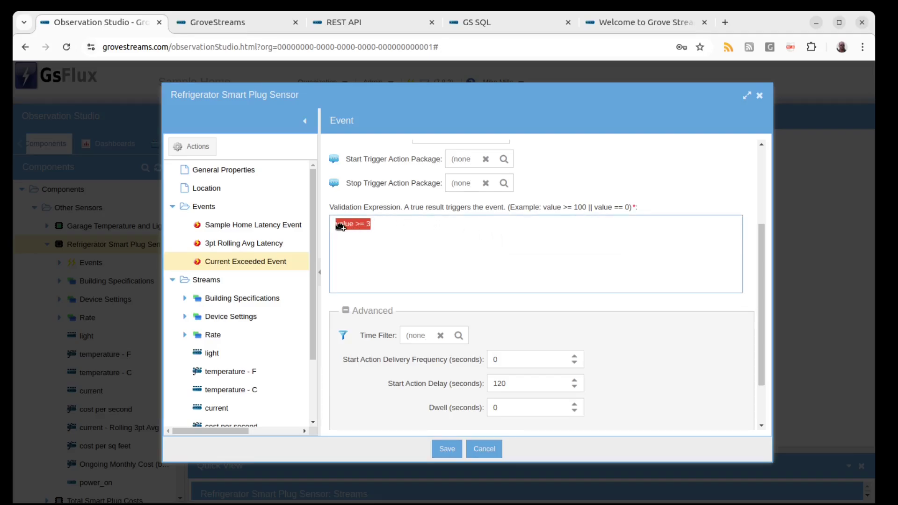
scroll(424, 251, "down", 2)
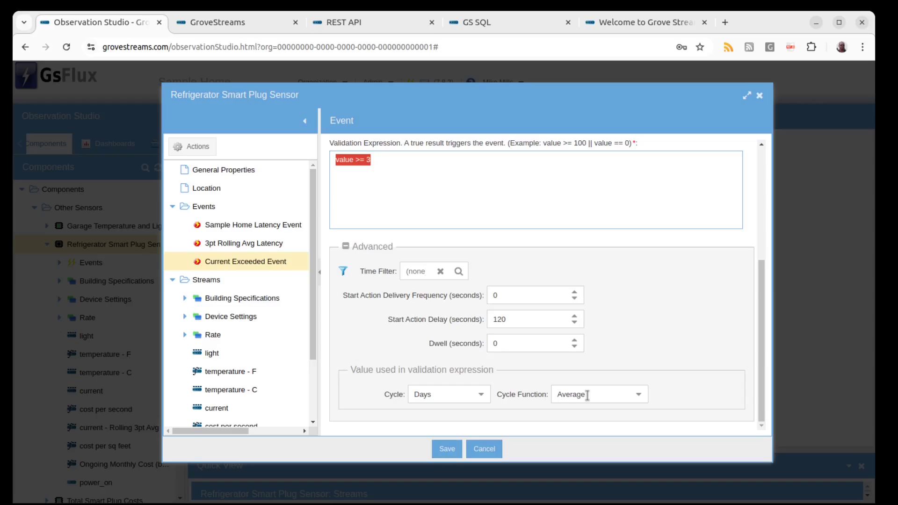
Set the current stream's derivation to Stream Aggregation and choose Day (US_Central) as its stream group cycle
left_click(237, 410)
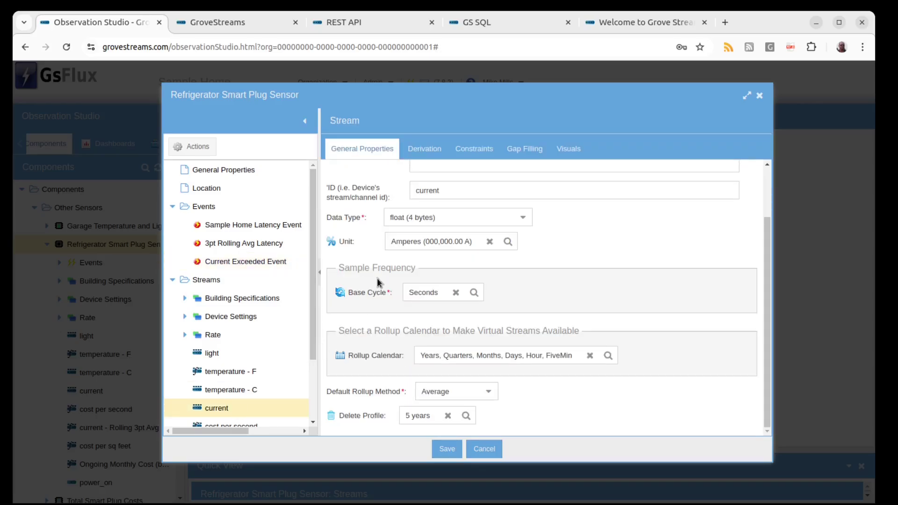
left_click(430, 156)
left_click(575, 205)
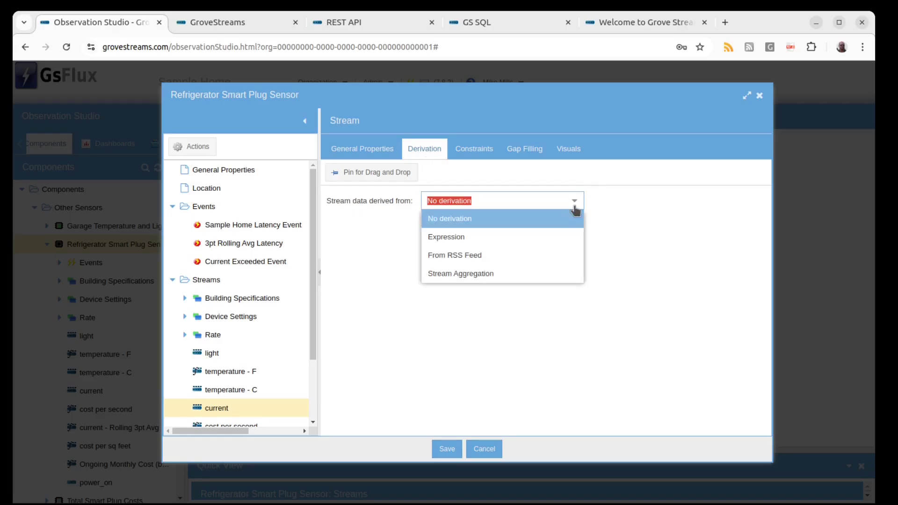
left_click(554, 273)
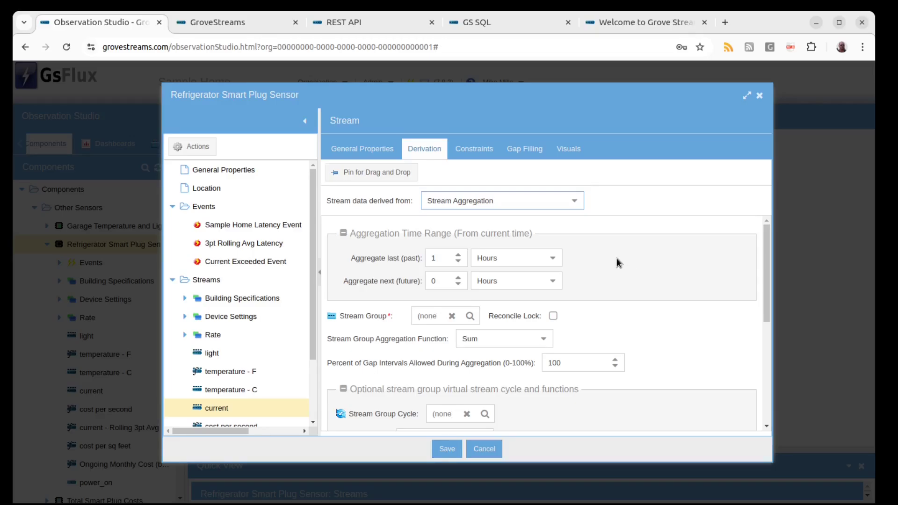
scroll(616, 257, "down", 3)
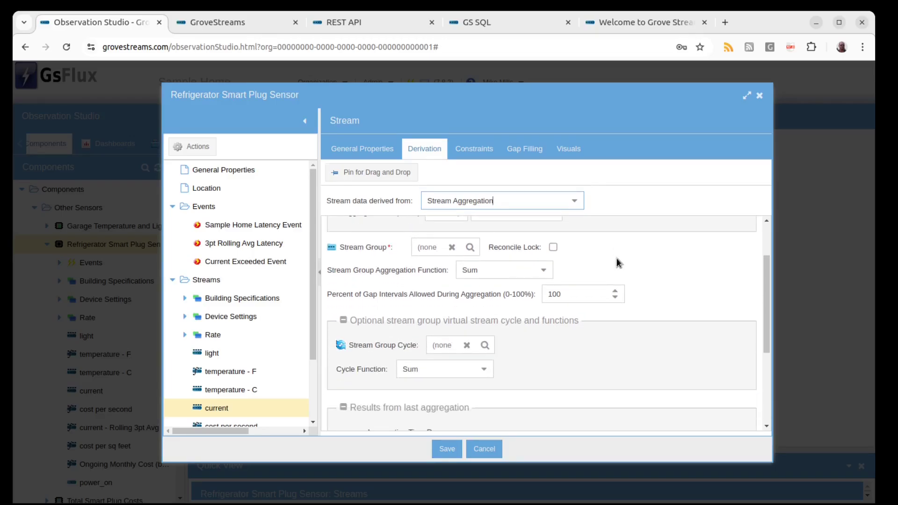
left_click(484, 345)
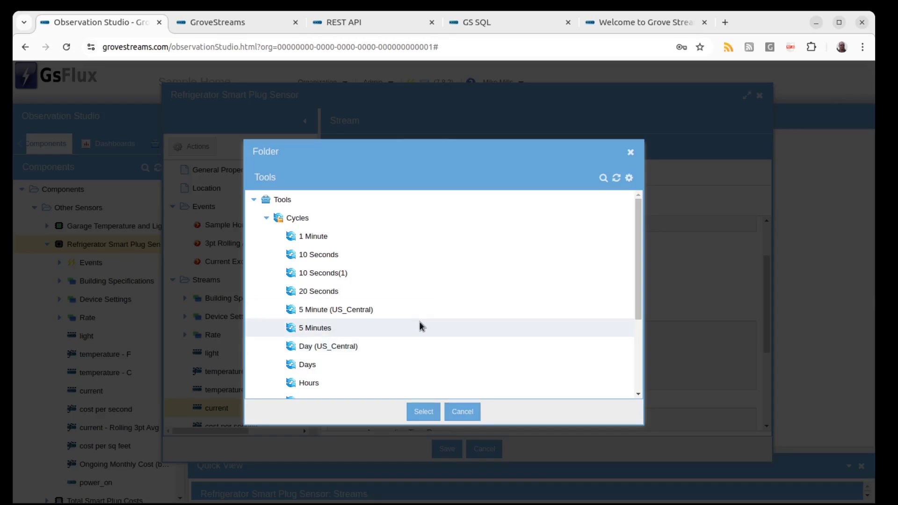
double_click(440, 347)
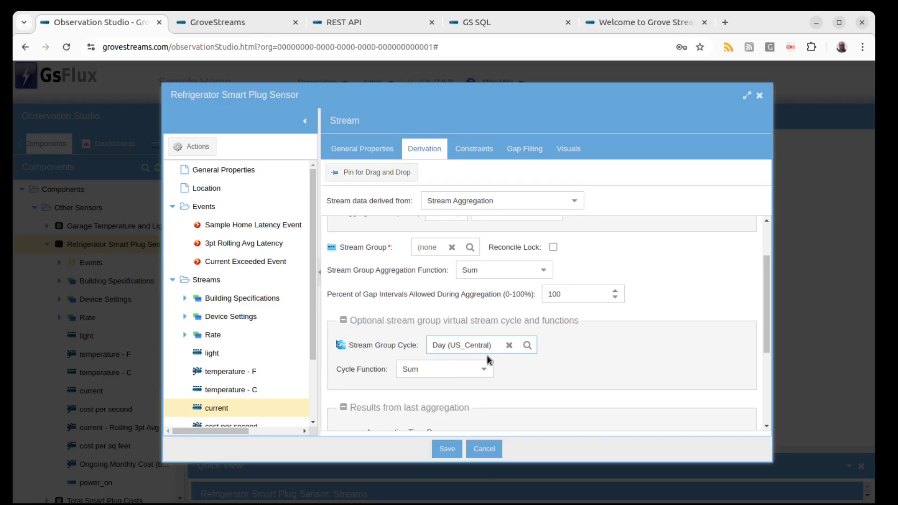
scroll(484, 360, "down", 4)
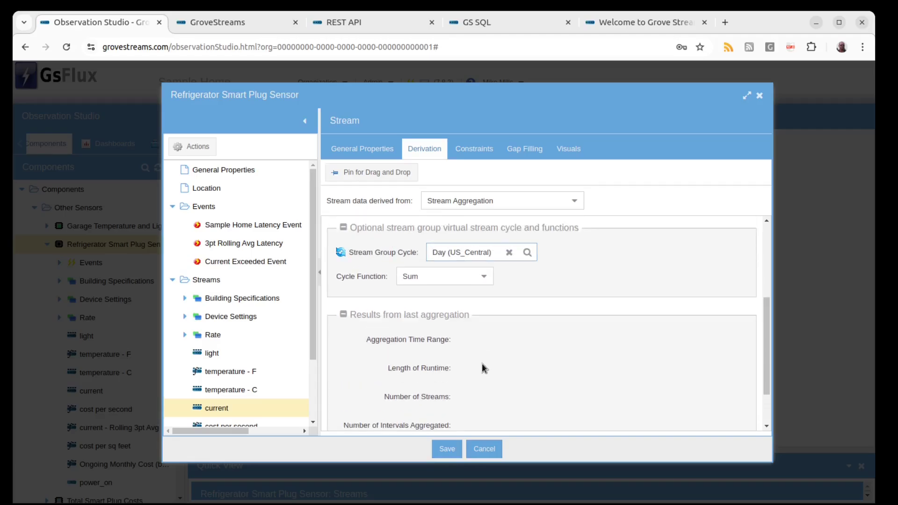
Switch the current stream's derivation to Expression and examine its expression variables and expression areas
scroll(483, 368, "up", 4)
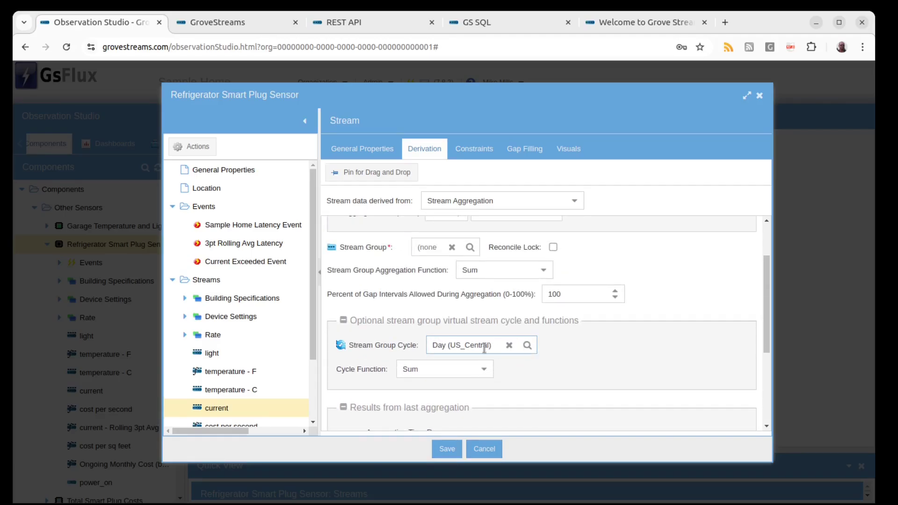
left_click(573, 202)
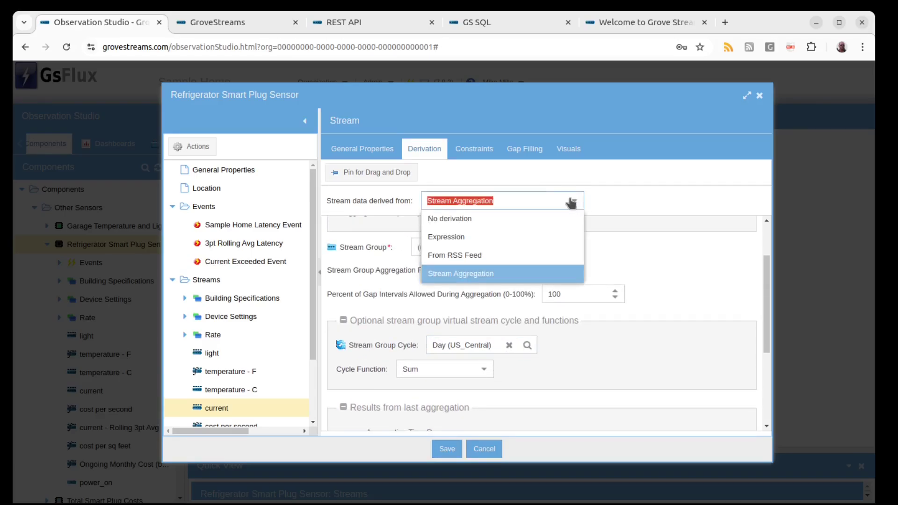
left_click(519, 238)
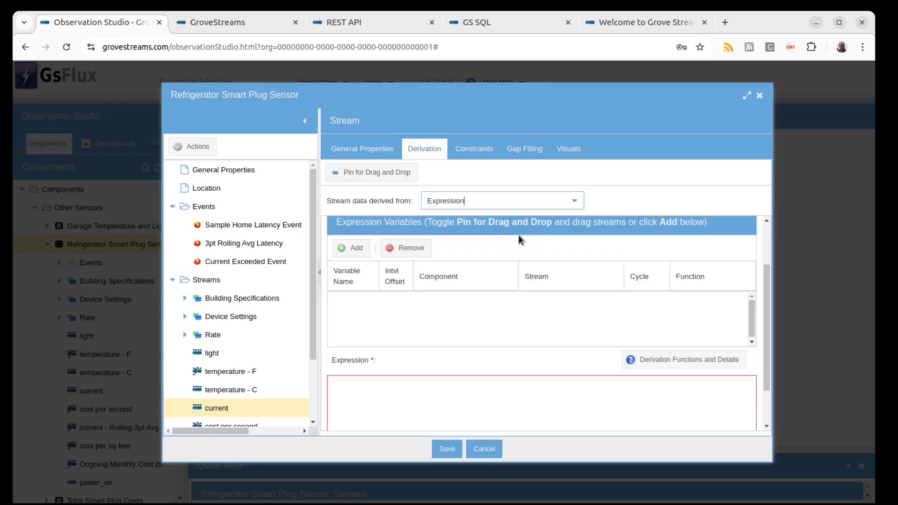
left_click(660, 199)
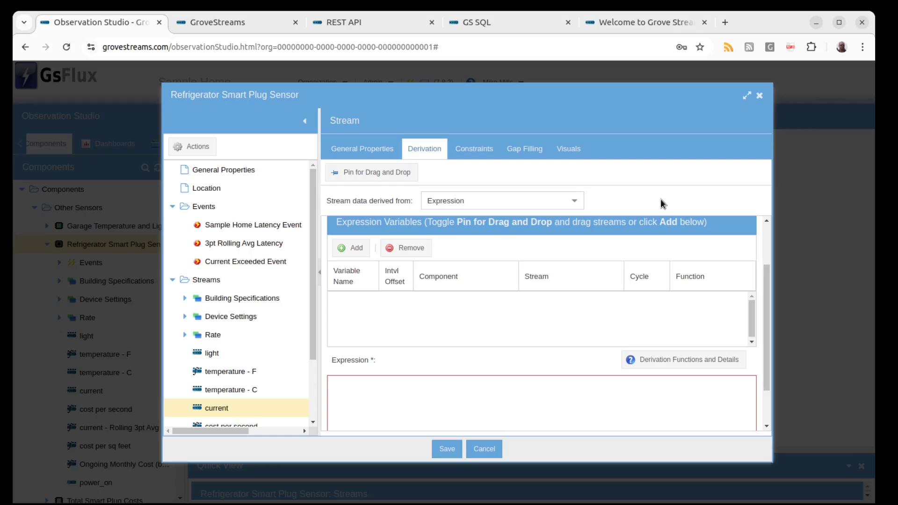
mouse_move(764, 294)
left_mouse_down()
mouse_move(766, 253)
mouse_move(770, 288)
left_mouse_up()
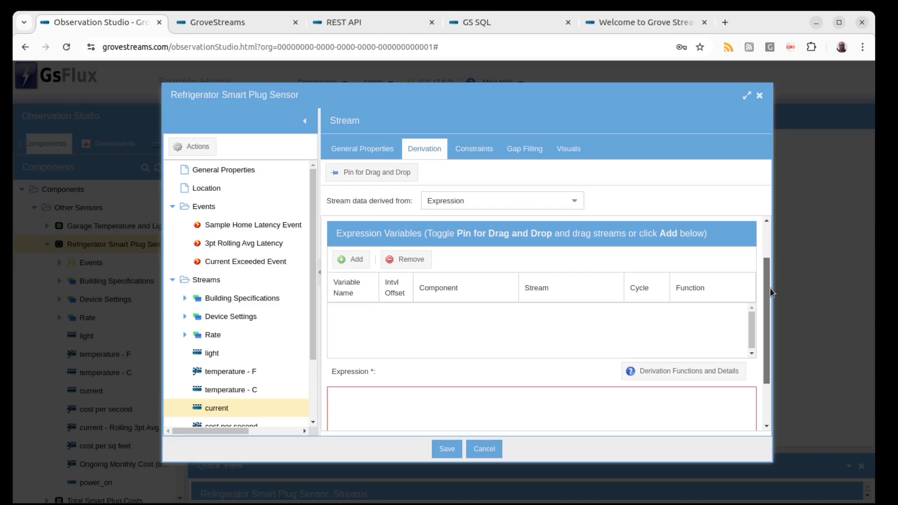
left_click(257, 392)
left_click(254, 407)
scroll(472, 383, "down", 2)
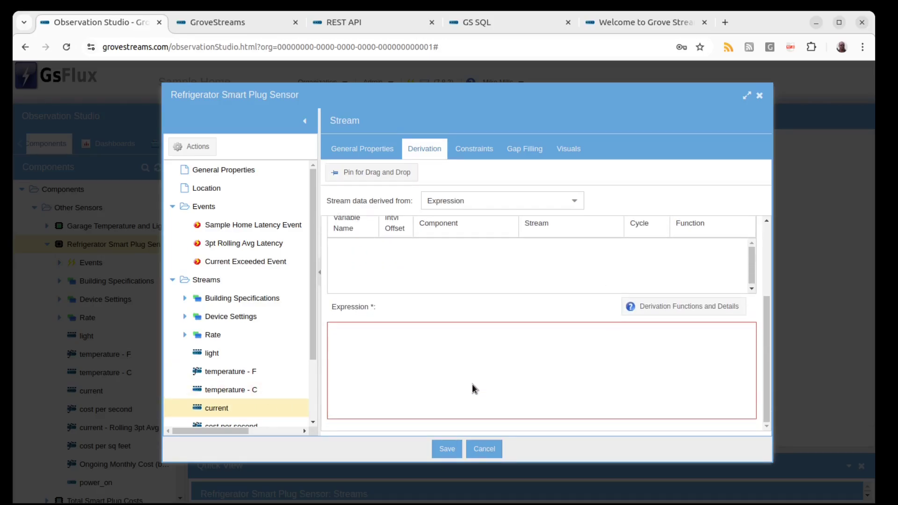
scroll(473, 383, "up", 2)
scroll(472, 384, "down", 2)
Examine the cycles and functions of the Ongoing Monthly Cost stream's expression variables, and close the sensor editor without saving
scroll(278, 398, "down", 3)
left_click(275, 399)
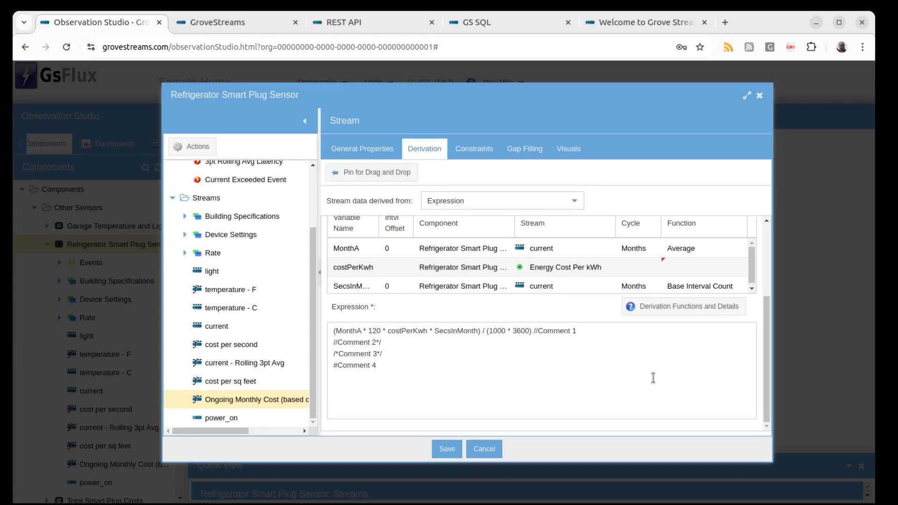
scroll(653, 378, "up", 3)
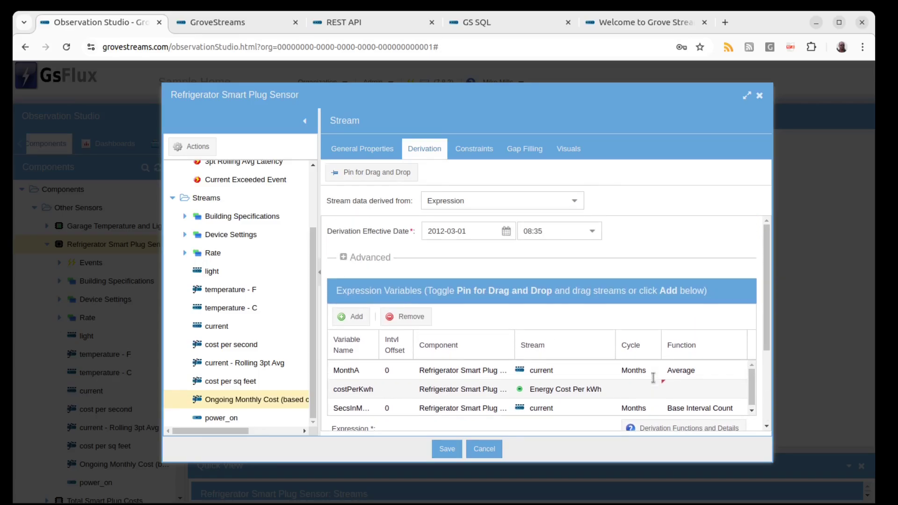
scroll(654, 378, "down", 2)
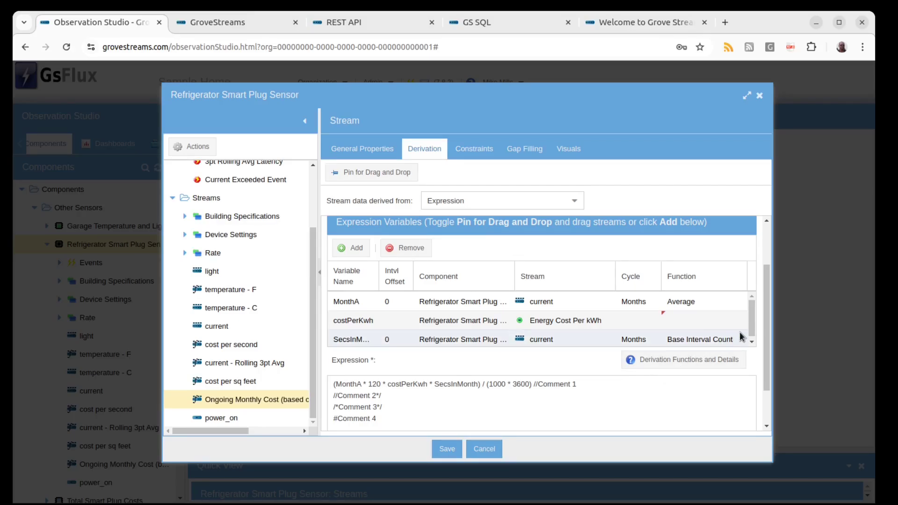
left_click_drag(765, 325, 767, 338)
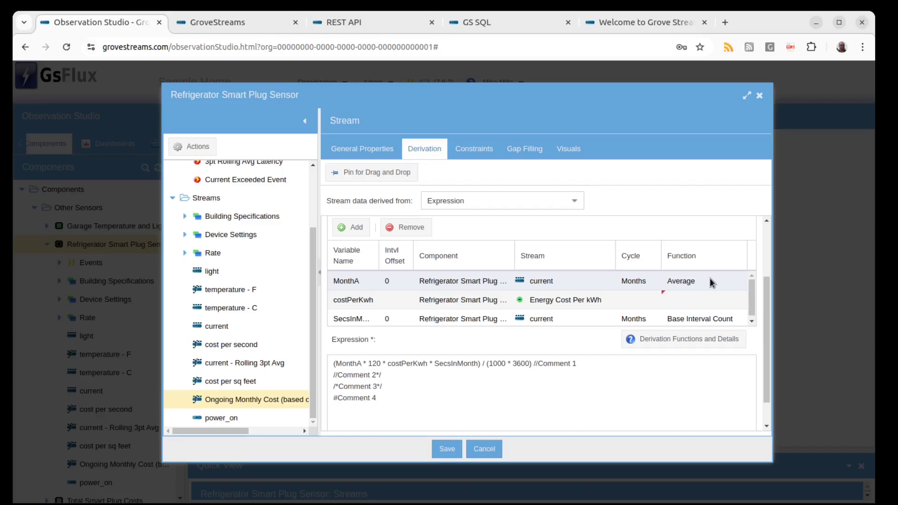
left_click(485, 449)
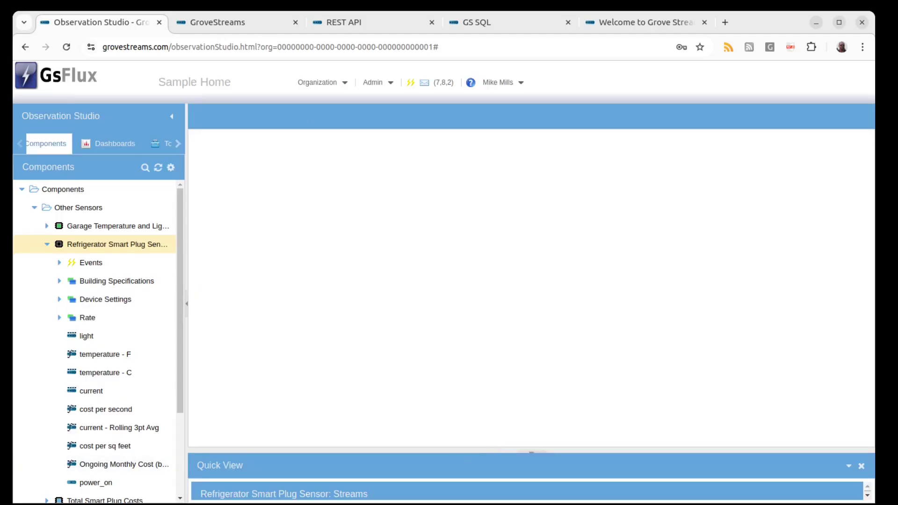
Switch to the Rollup Demo dashboard editor and add a Line graph widget and a Big Number widget
left_click(310, 83)
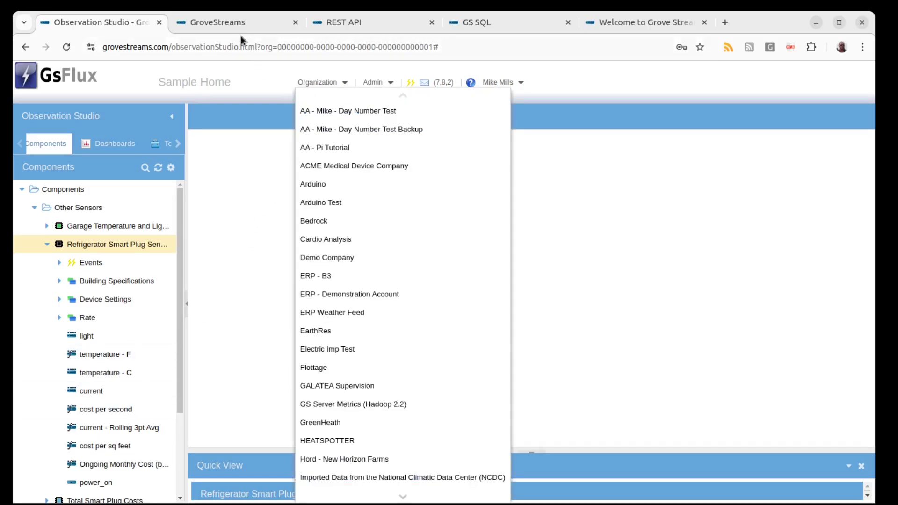
left_click(233, 23)
left_click(34, 146)
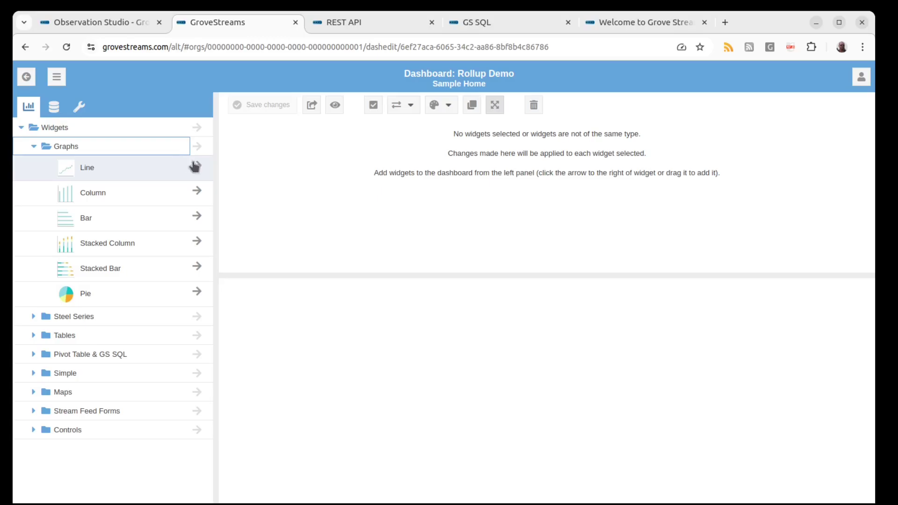
left_click(197, 166)
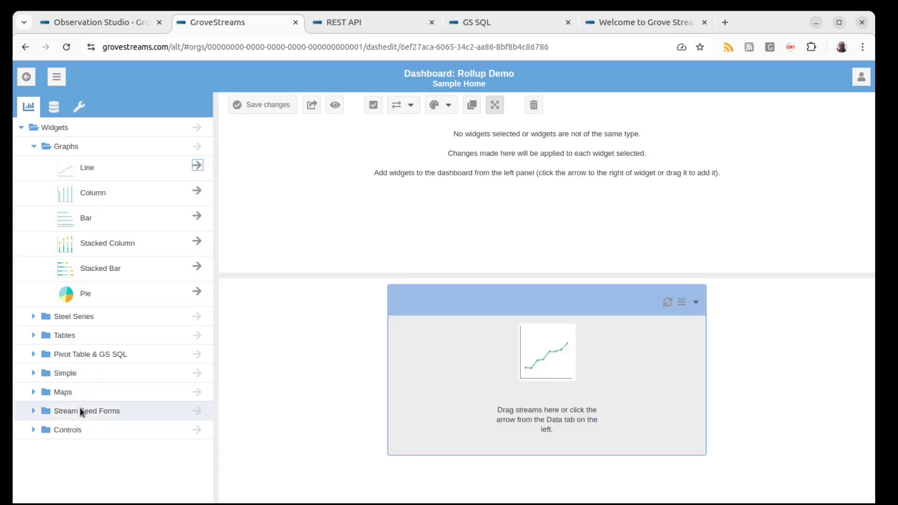
left_click(34, 372)
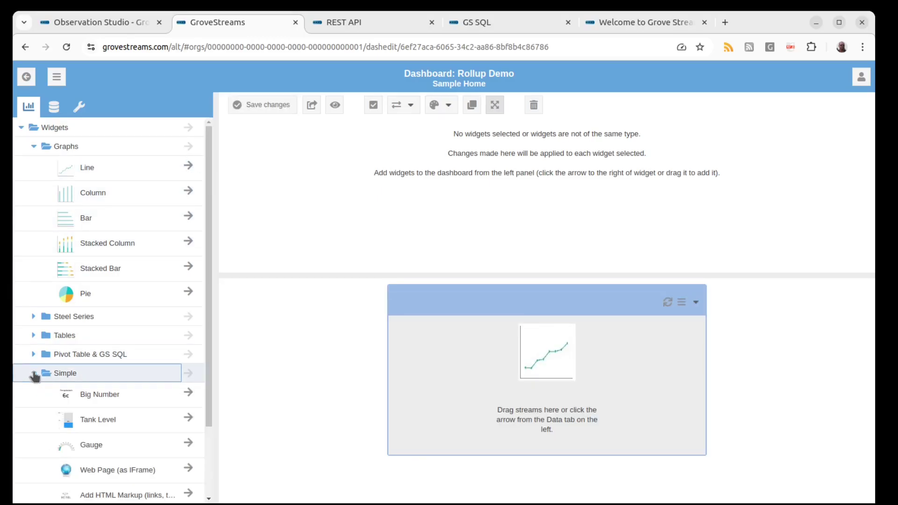
left_click(190, 393)
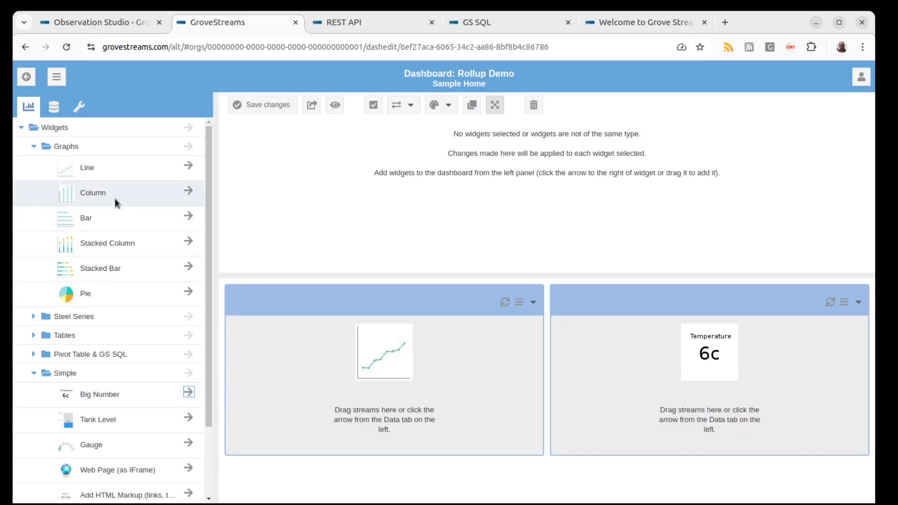
Add the Refrigerator Smart Plug Sensor's current stream to both the line graph and the Big Number widget
left_click(54, 107)
left_click(36, 171)
left_click(46, 209)
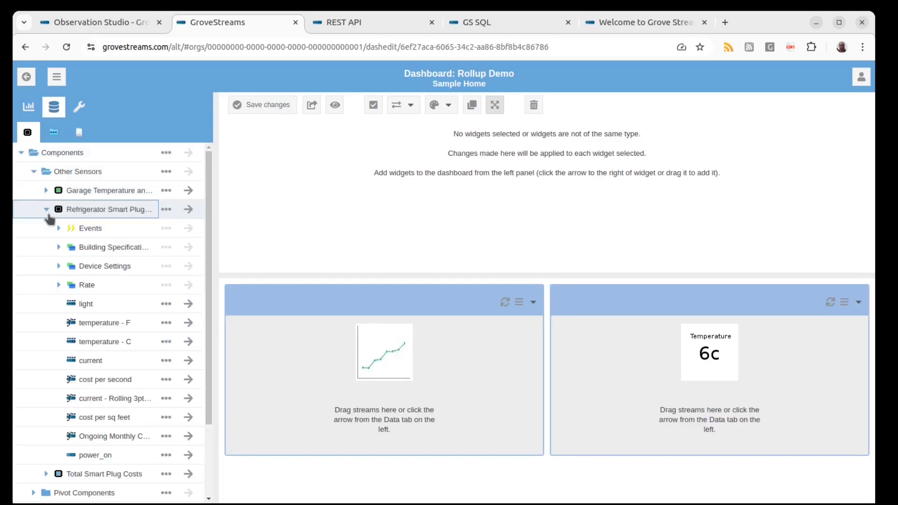
left_click_drag(124, 360, 729, 373)
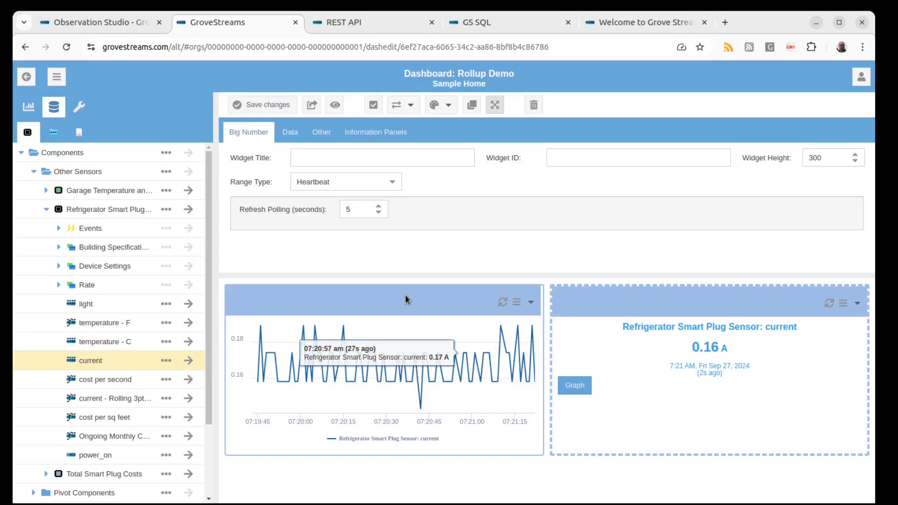
Set the line graph's current stream to the 5 Minutes value cycle with the Sum value statistic
left_click(309, 140)
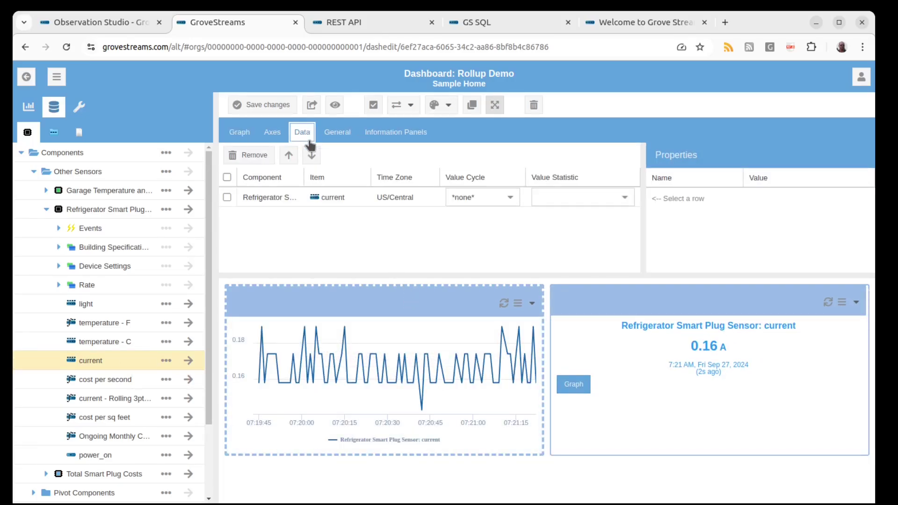
left_click(509, 198)
left_click(501, 234)
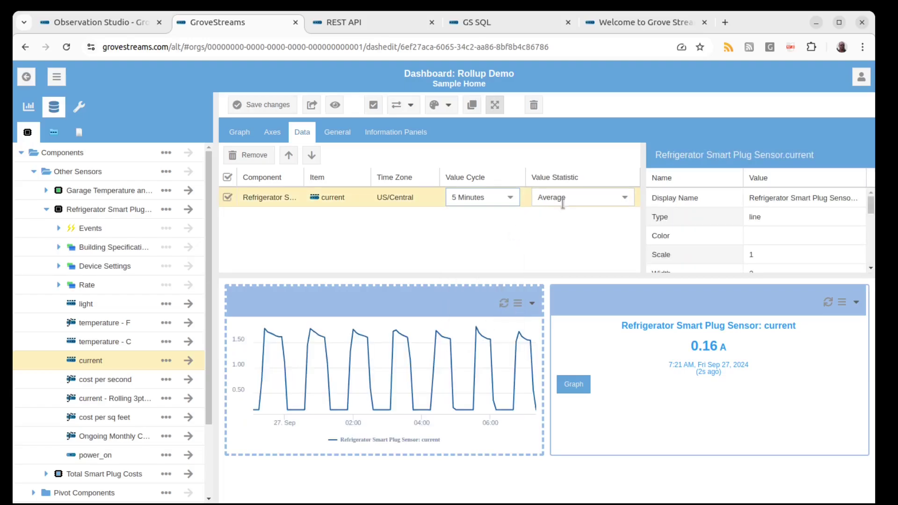
left_click(625, 198)
left_click(596, 252)
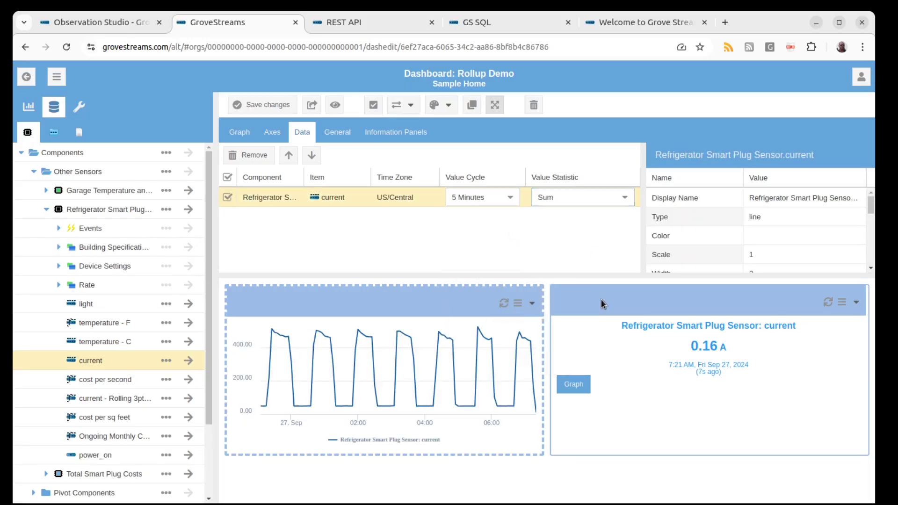
Set the Big Number widget's current stream to the Years value cycle with the Sum value statistic
left_click(594, 292)
left_click(322, 132)
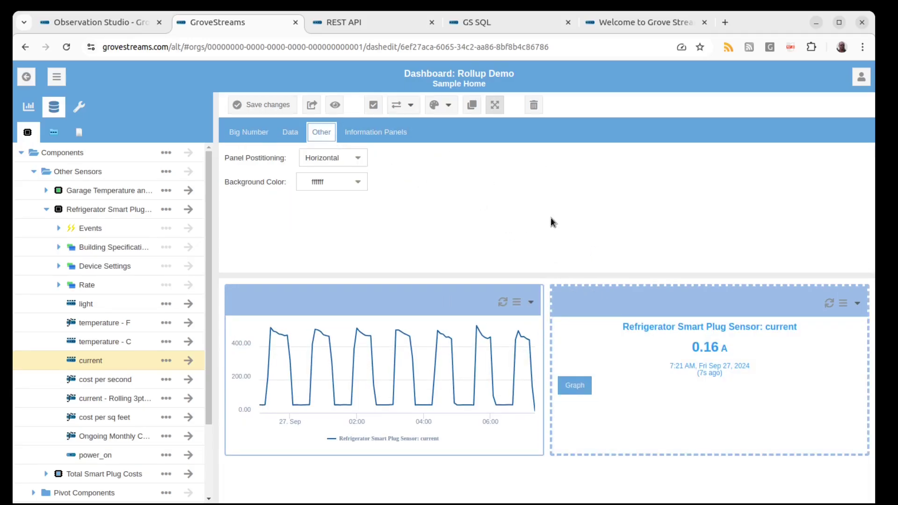
left_click(290, 133)
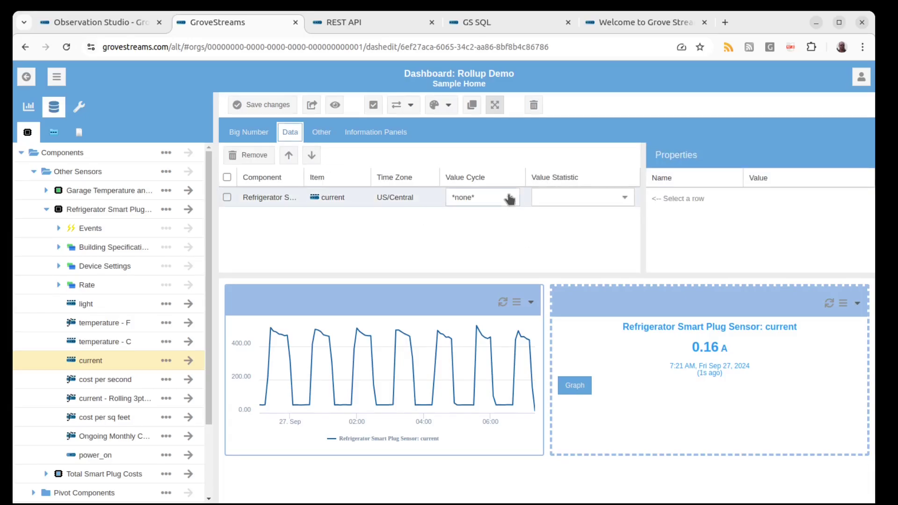
left_click(499, 198)
left_click(468, 324)
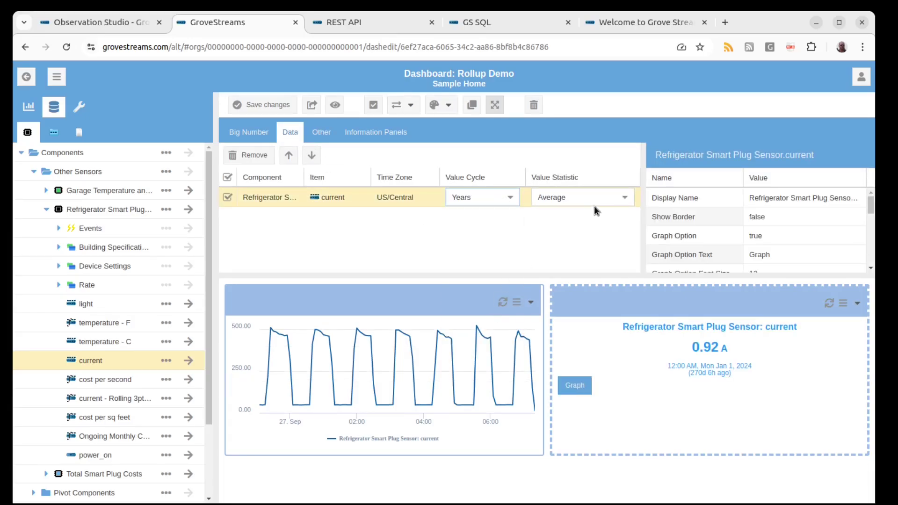
left_click(624, 198)
left_click(594, 249)
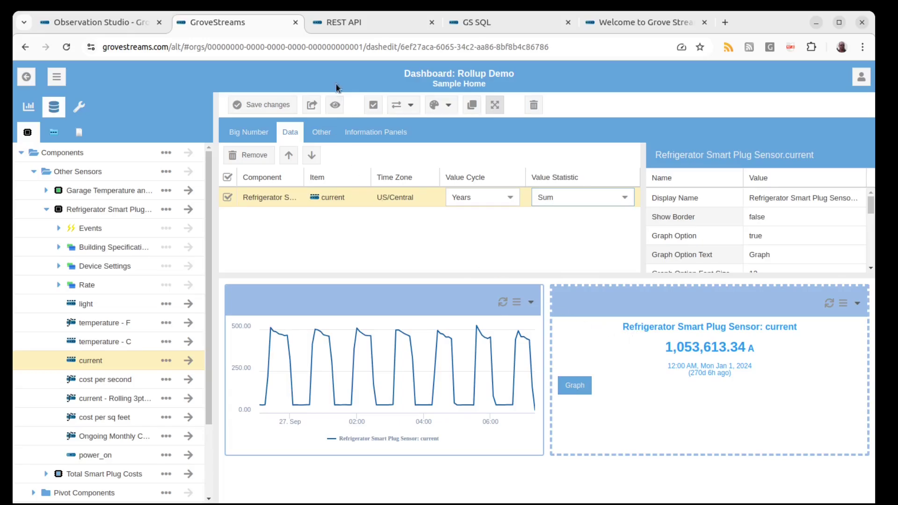
Switch to the REST API documentation and highlight the comp/{compId}/cycle/{cycleId}/stat/{statId}/feed call
left_click(364, 21)
left_click_drag(280, 245, 94, 244)
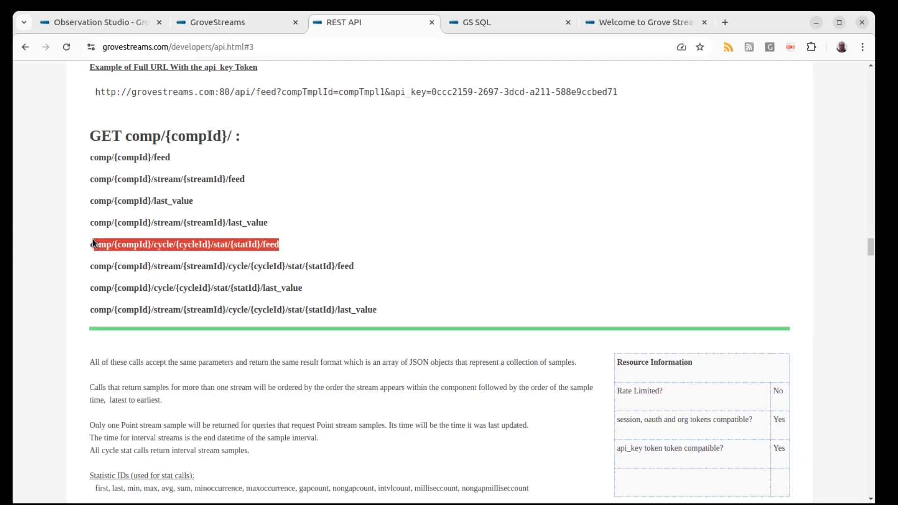
Switch to the GS SQL documentation and highlight the cycleId='hour' with stat='max', currentCycle='month' and previousCycle='year' arguments in its query examples
left_click(504, 25)
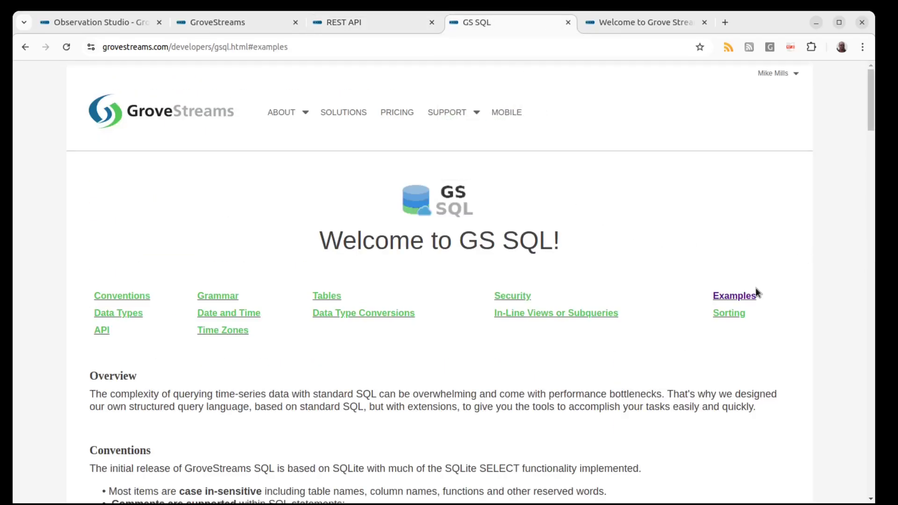
scroll(863, 121, "down", 5)
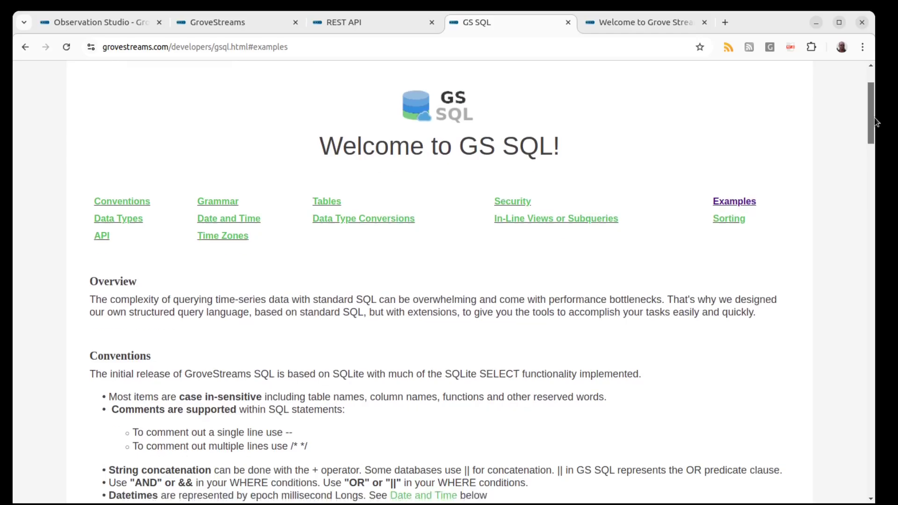
scroll(869, 131, "down", 20)
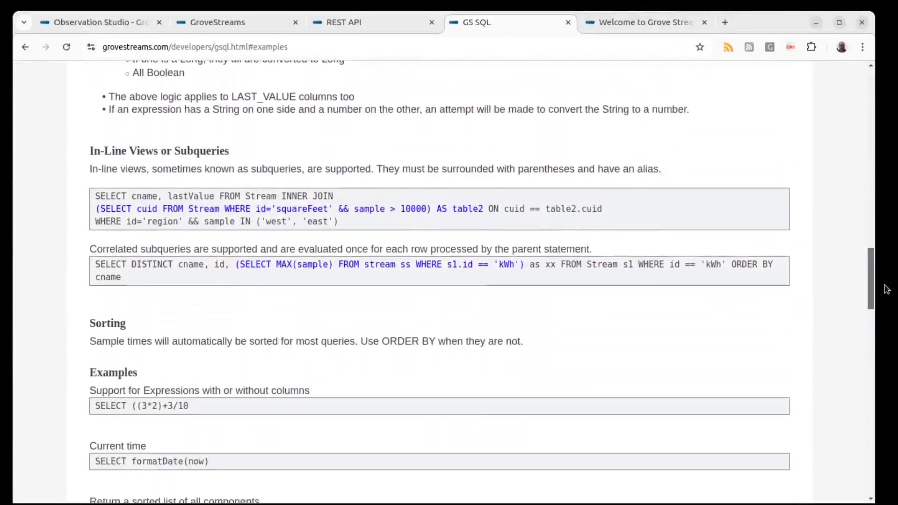
scroll(439, 281, "down", 14)
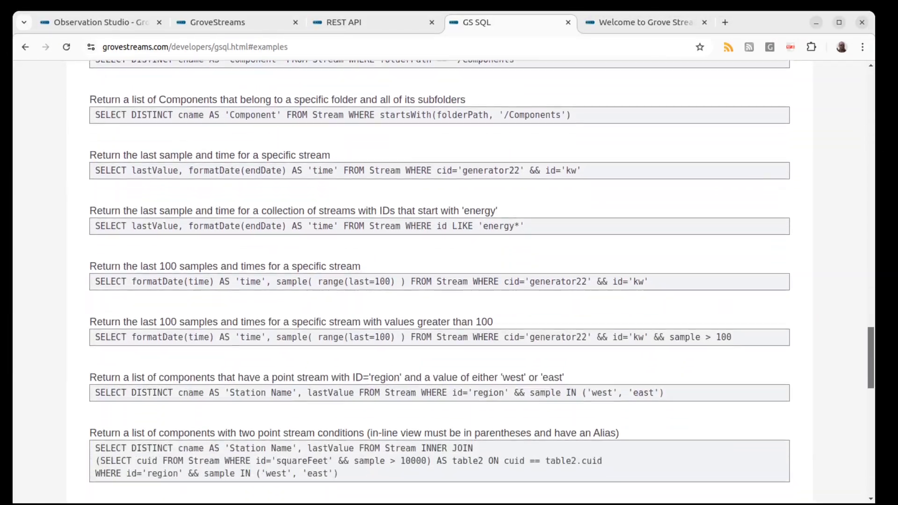
scroll(439, 281, "down", 2)
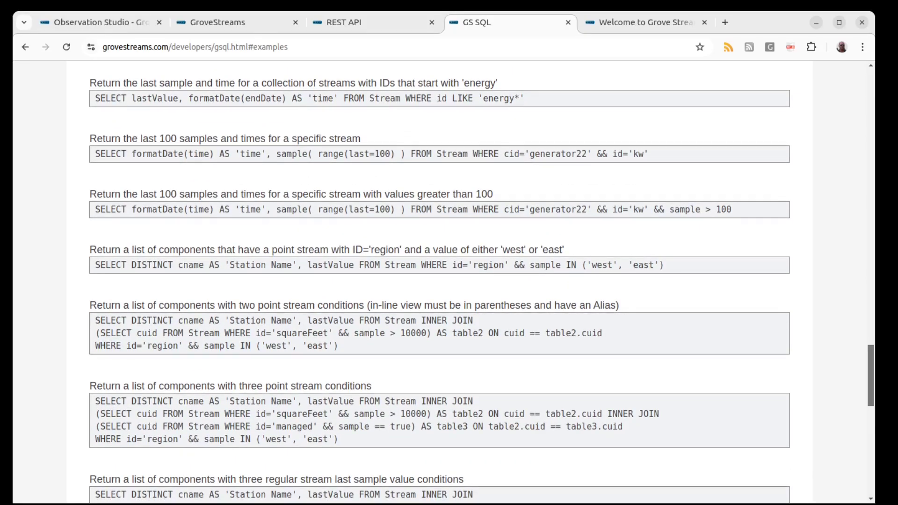
scroll(439, 280, "down", 3)
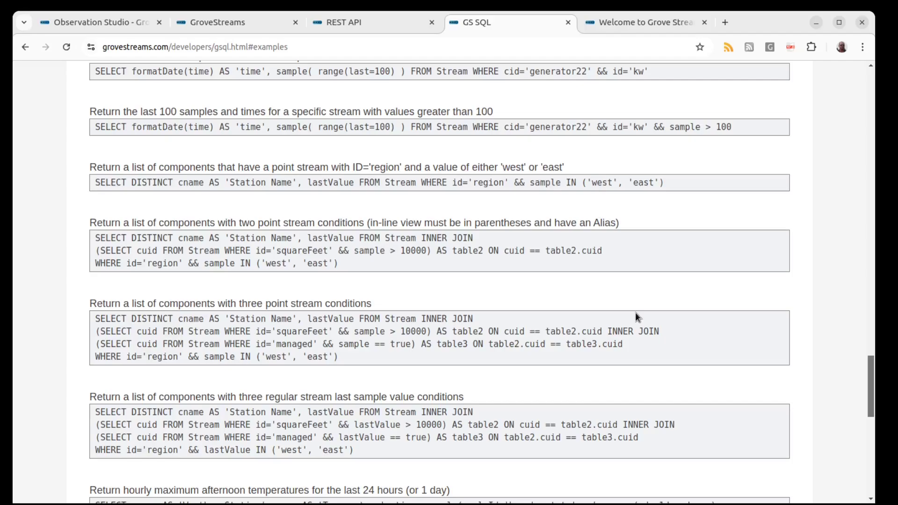
scroll(635, 312, "down", 5)
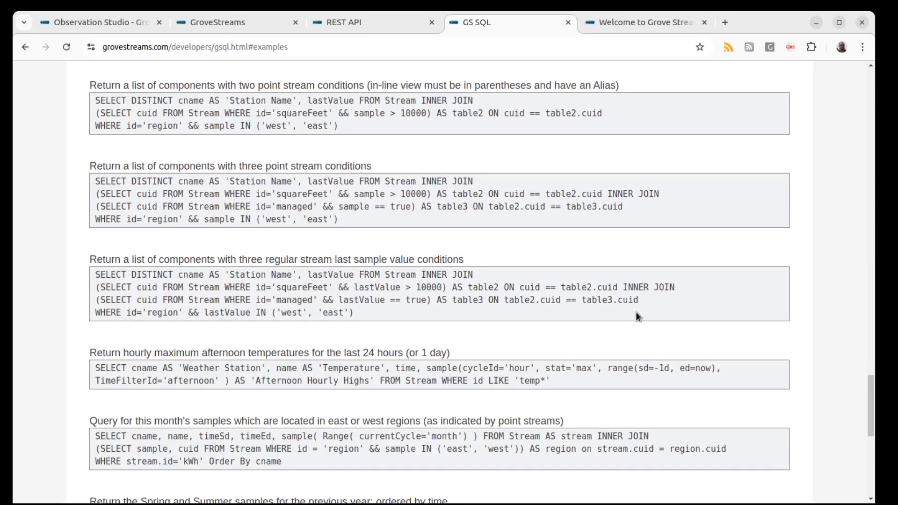
scroll(636, 312, "down", 5)
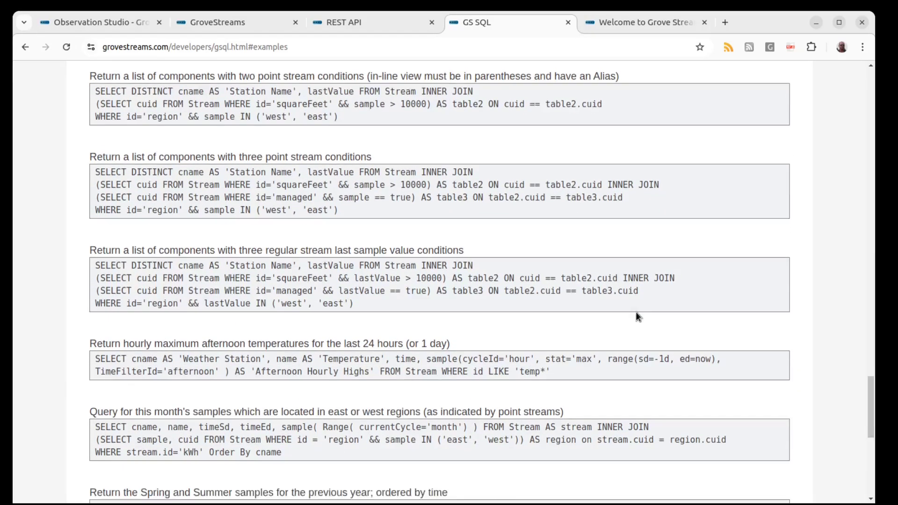
scroll(636, 312, "down", 3)
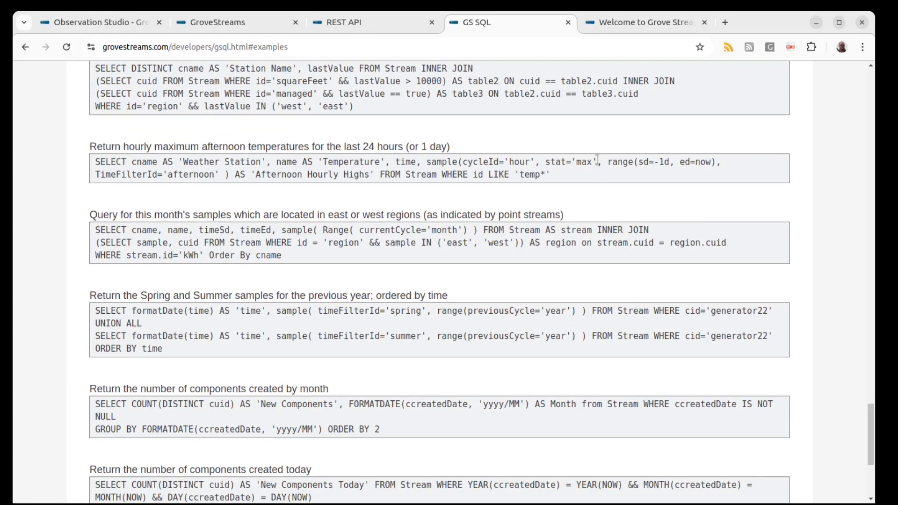
left_click_drag(597, 160, 426, 163)
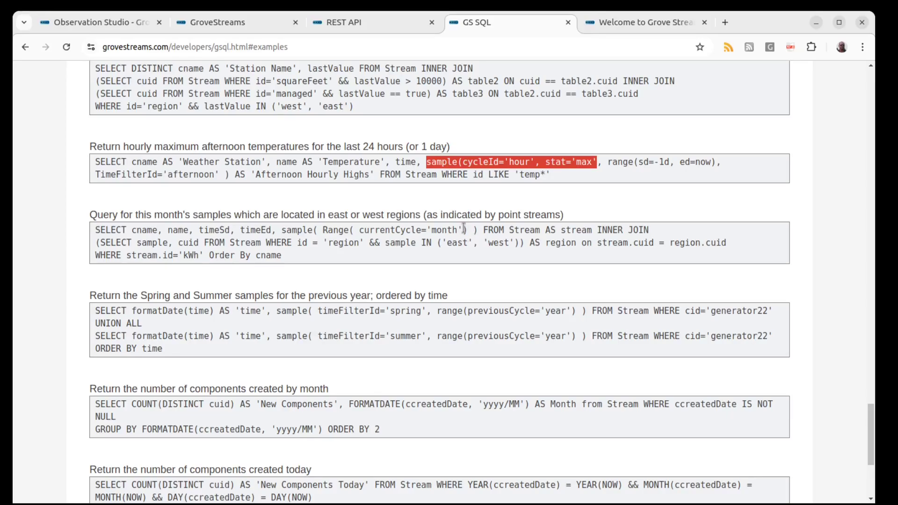
left_click_drag(465, 229, 321, 229)
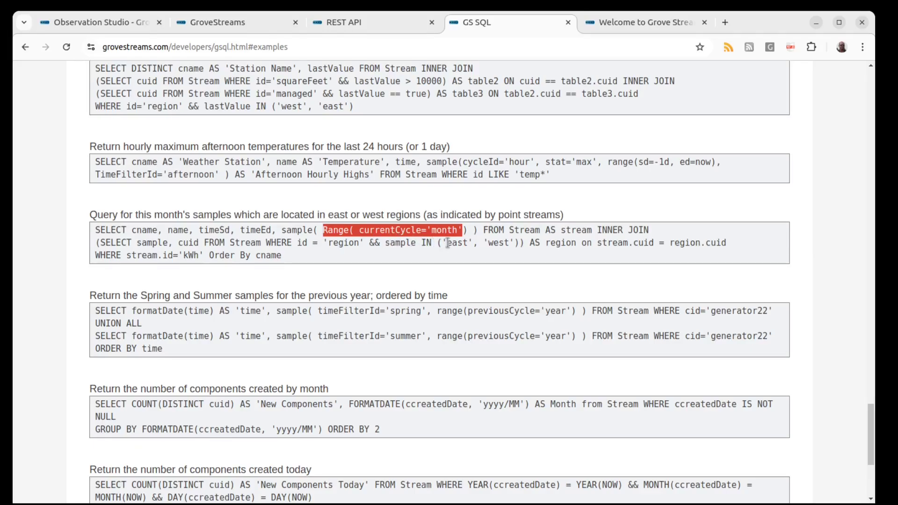
left_click_drag(576, 310, 438, 310)
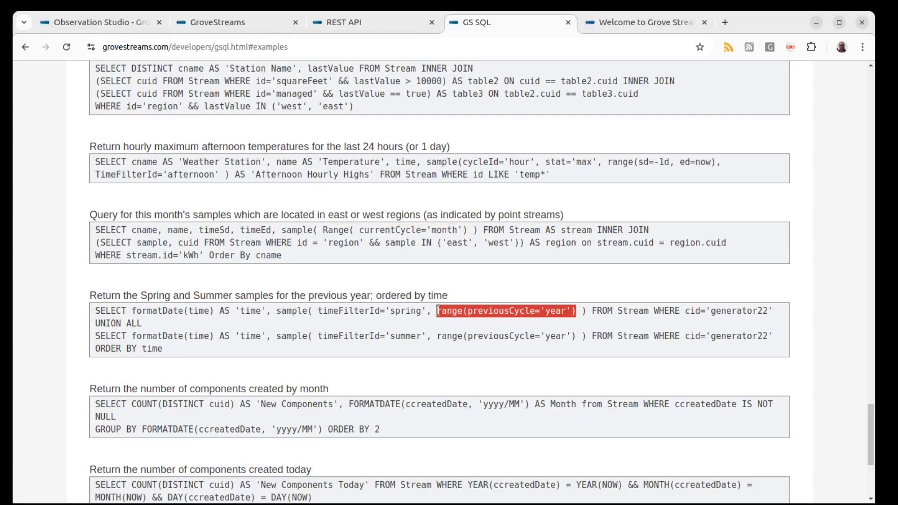